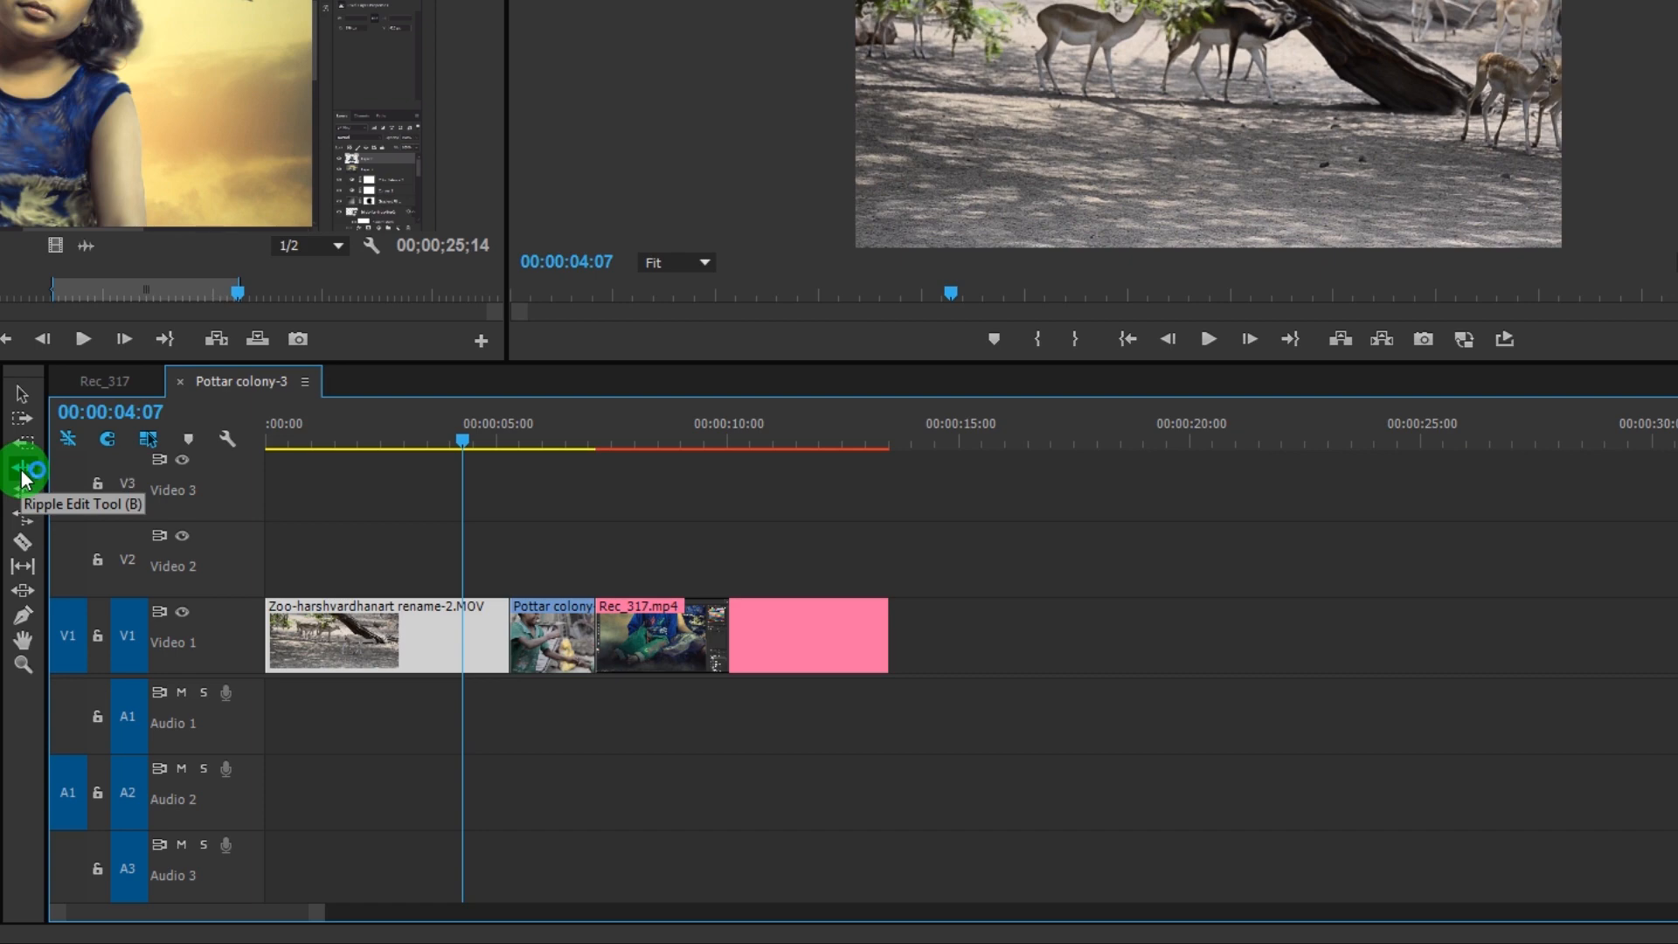
# Step: Scrub through the end of the zoo clip and park the playhead at 00:00:03:21
pyautogui.click(23, 473)
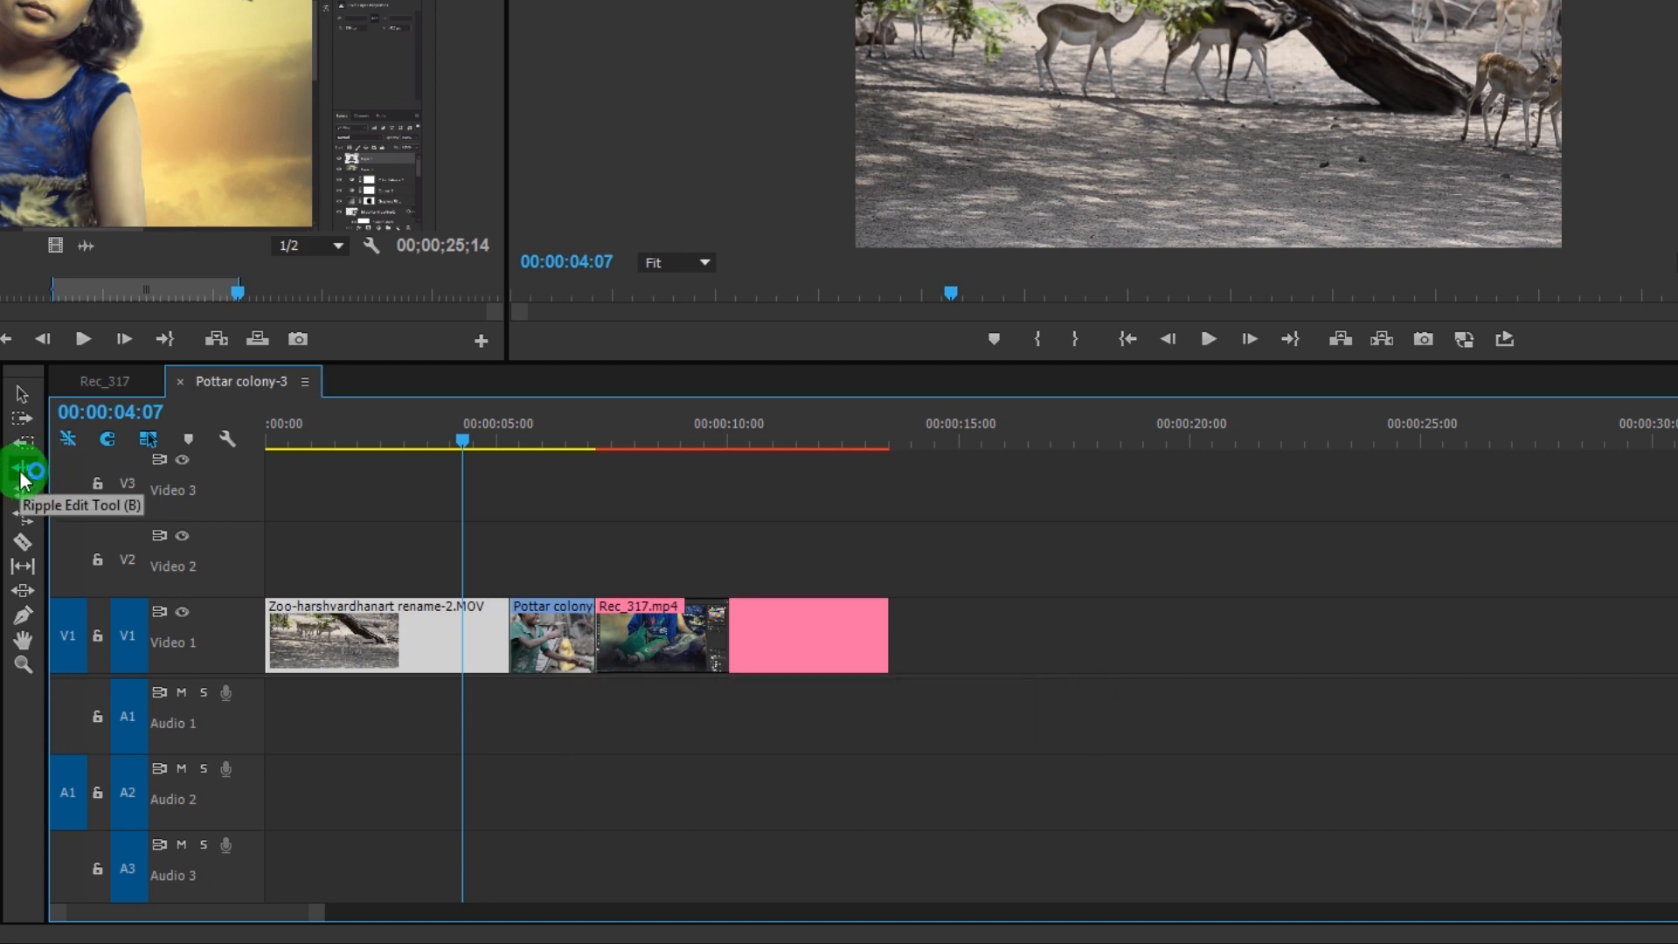
pyautogui.click(579, 557)
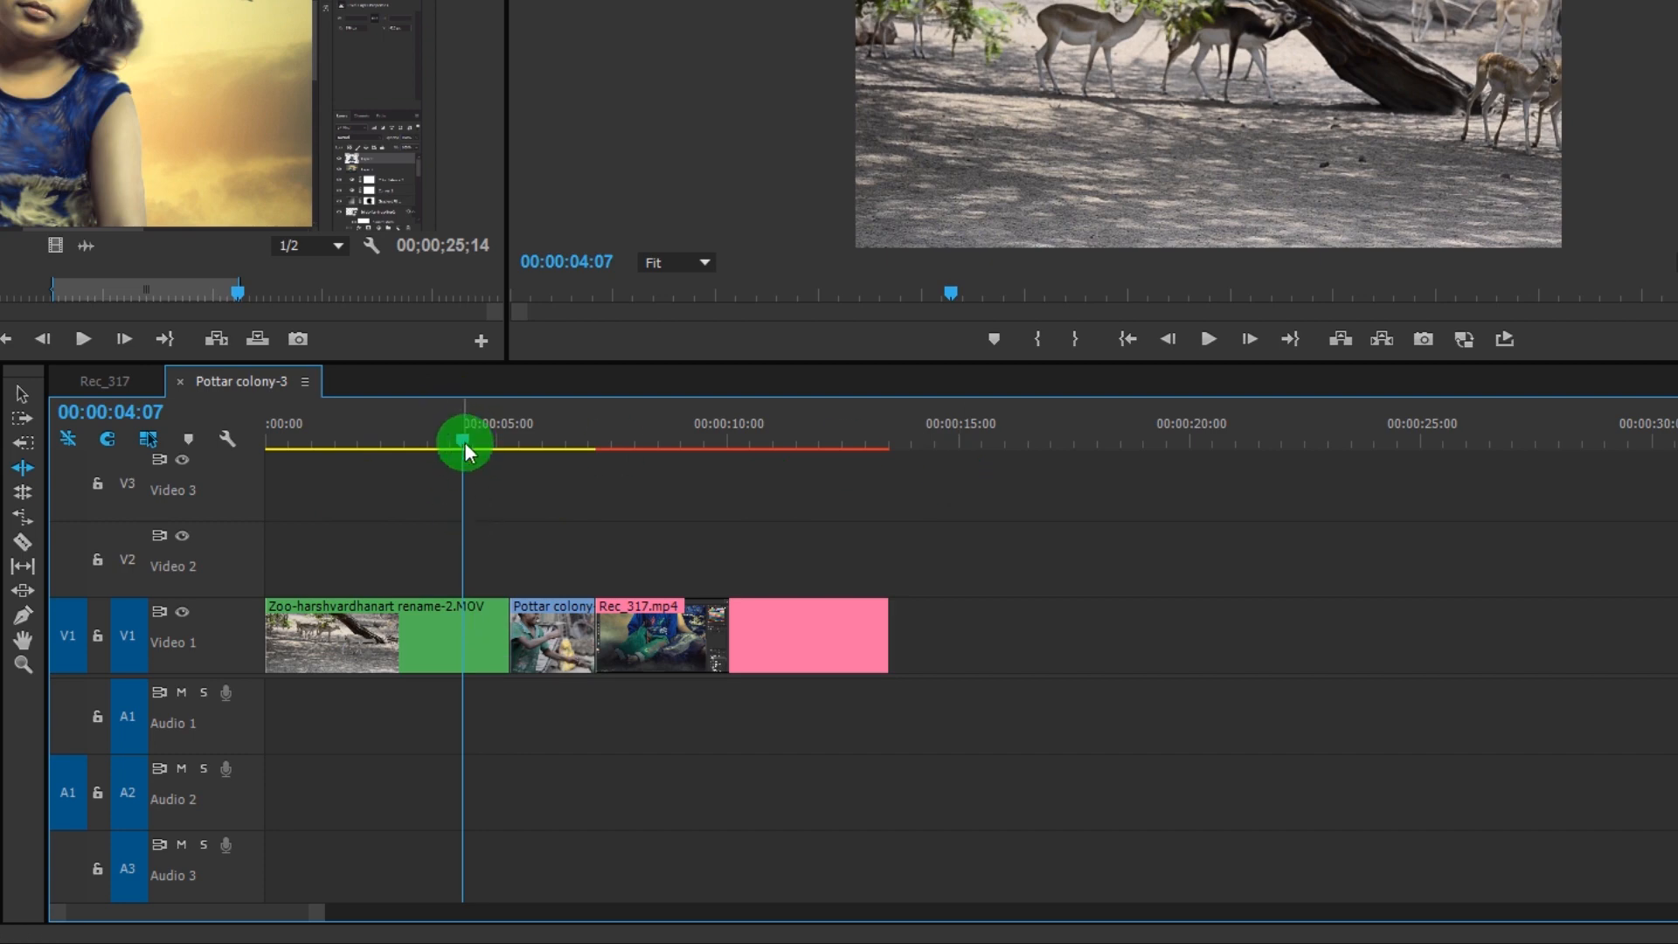
pyautogui.moveTo(464, 439); pyautogui.dragTo(499, 473)
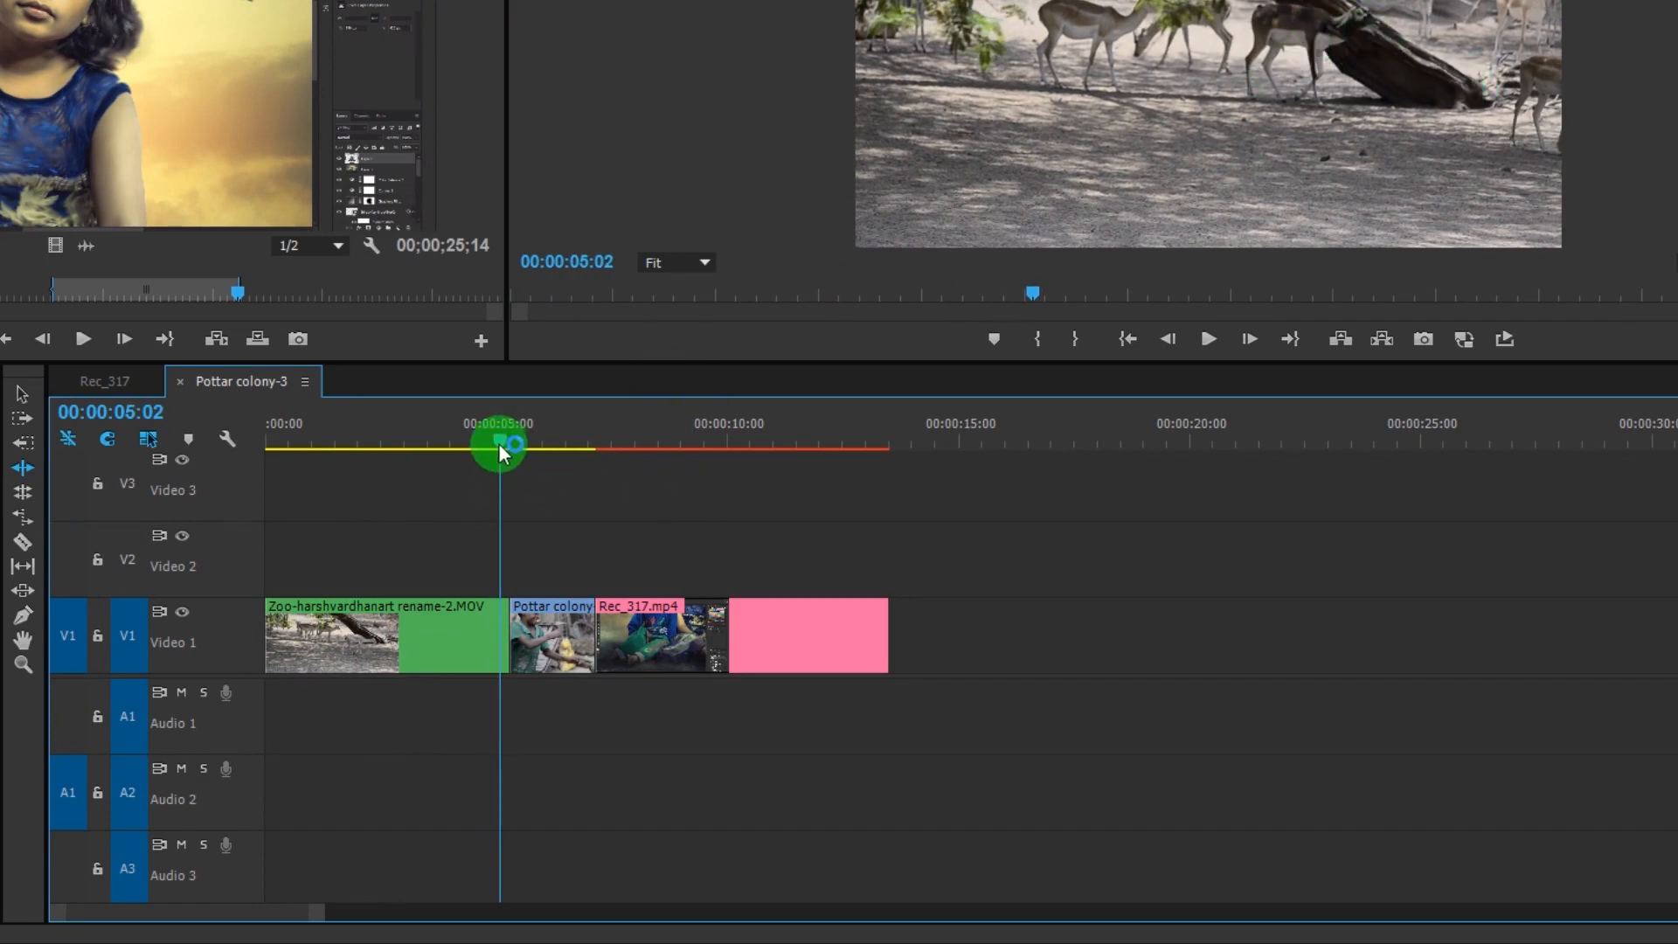
pyautogui.moveTo(496, 443)
pyautogui.mouseDown()
pyautogui.moveTo(809, 463)
pyautogui.moveTo(404, 447)
pyautogui.moveTo(700, 464)
pyautogui.moveTo(446, 461)
pyautogui.moveTo(475, 465)
pyautogui.mouseUp()
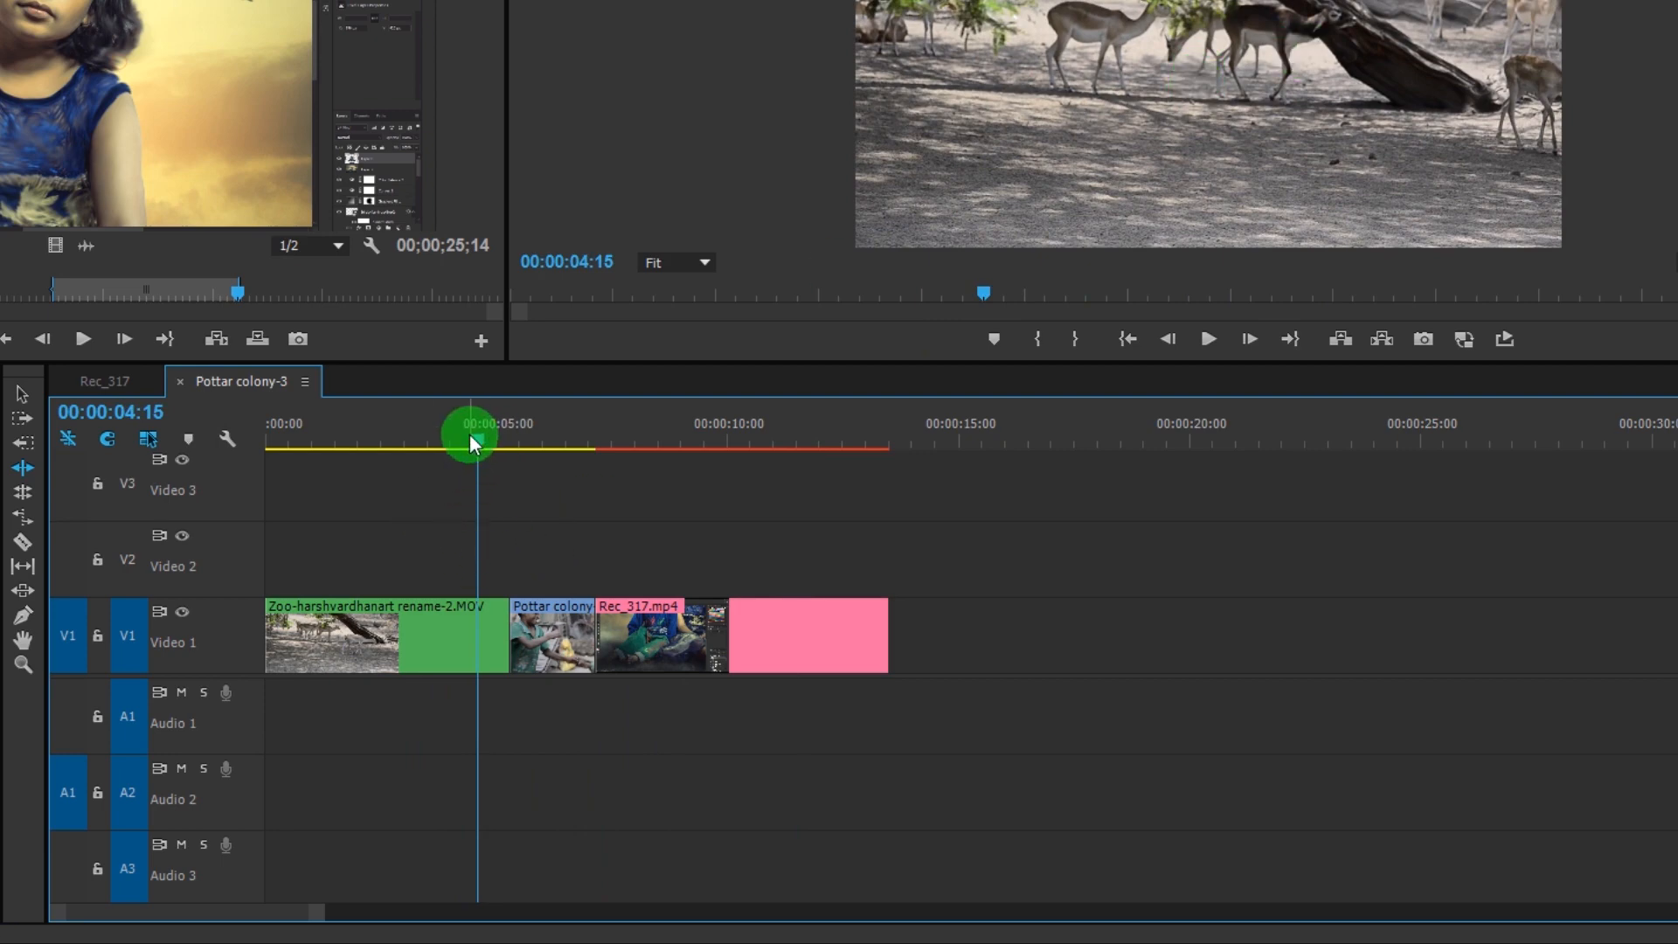
pyautogui.moveTo(476, 443)
pyautogui.mouseDown()
pyautogui.moveTo(452, 443)
pyautogui.moveTo(549, 448)
pyautogui.moveTo(444, 448)
pyautogui.mouseUp()
pyautogui.click(196, 380)
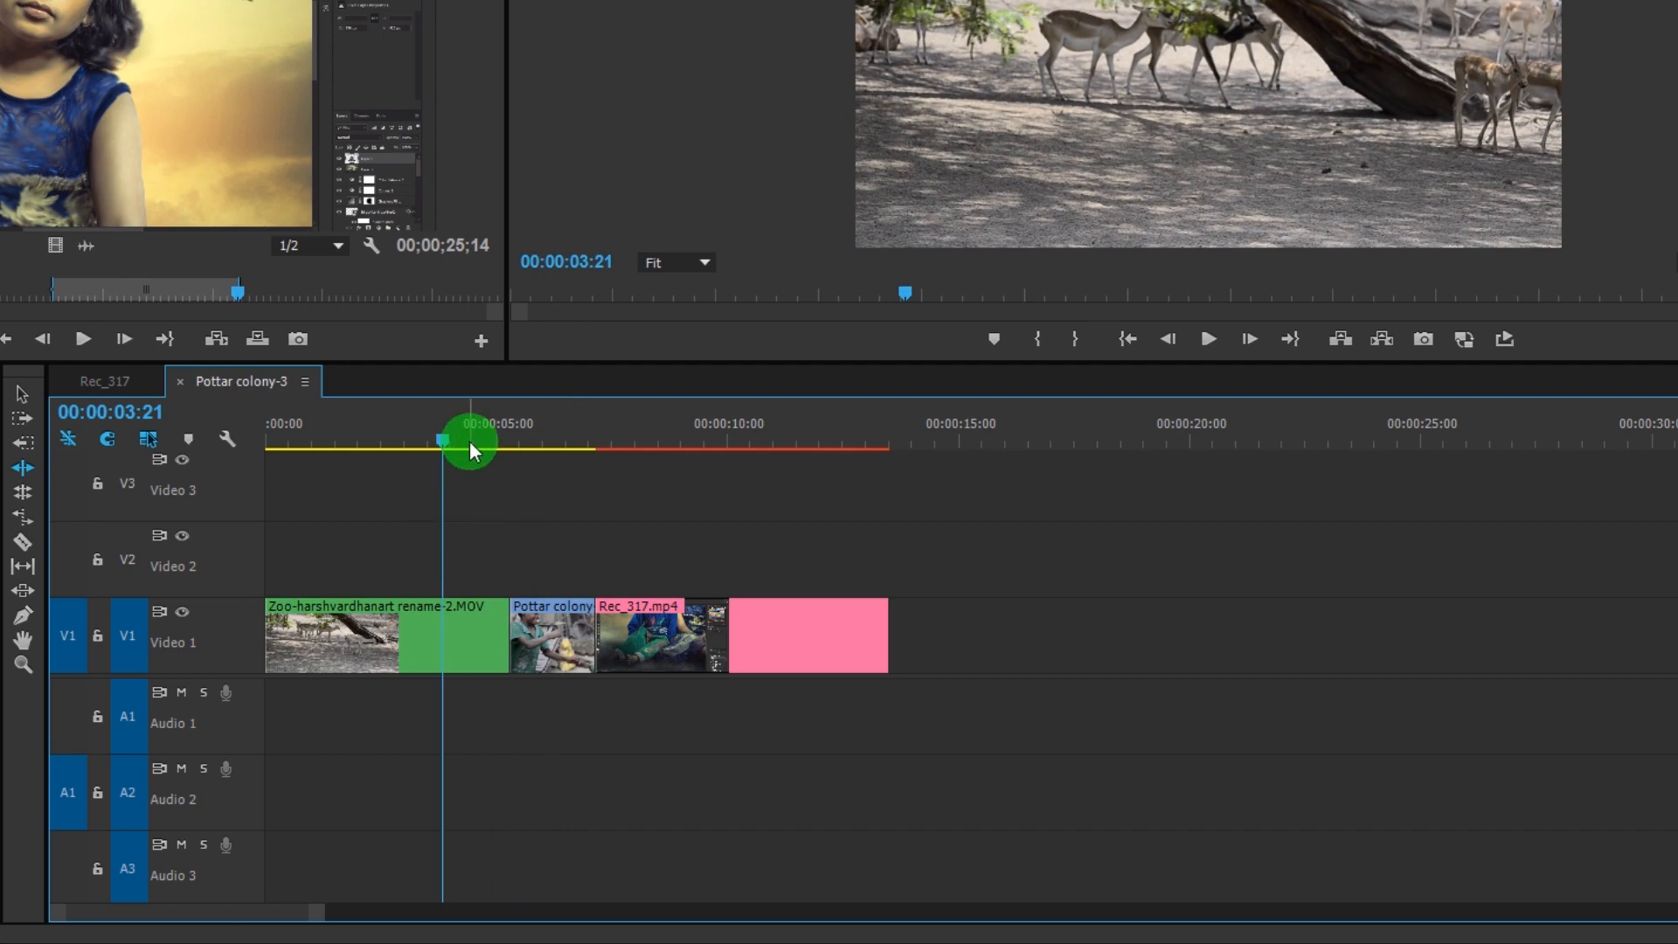
# Step: Trim the zoo clip's end to the playhead with the Selection tool and move the two following clips earlier to close the gaps
pyautogui.click(22, 400)
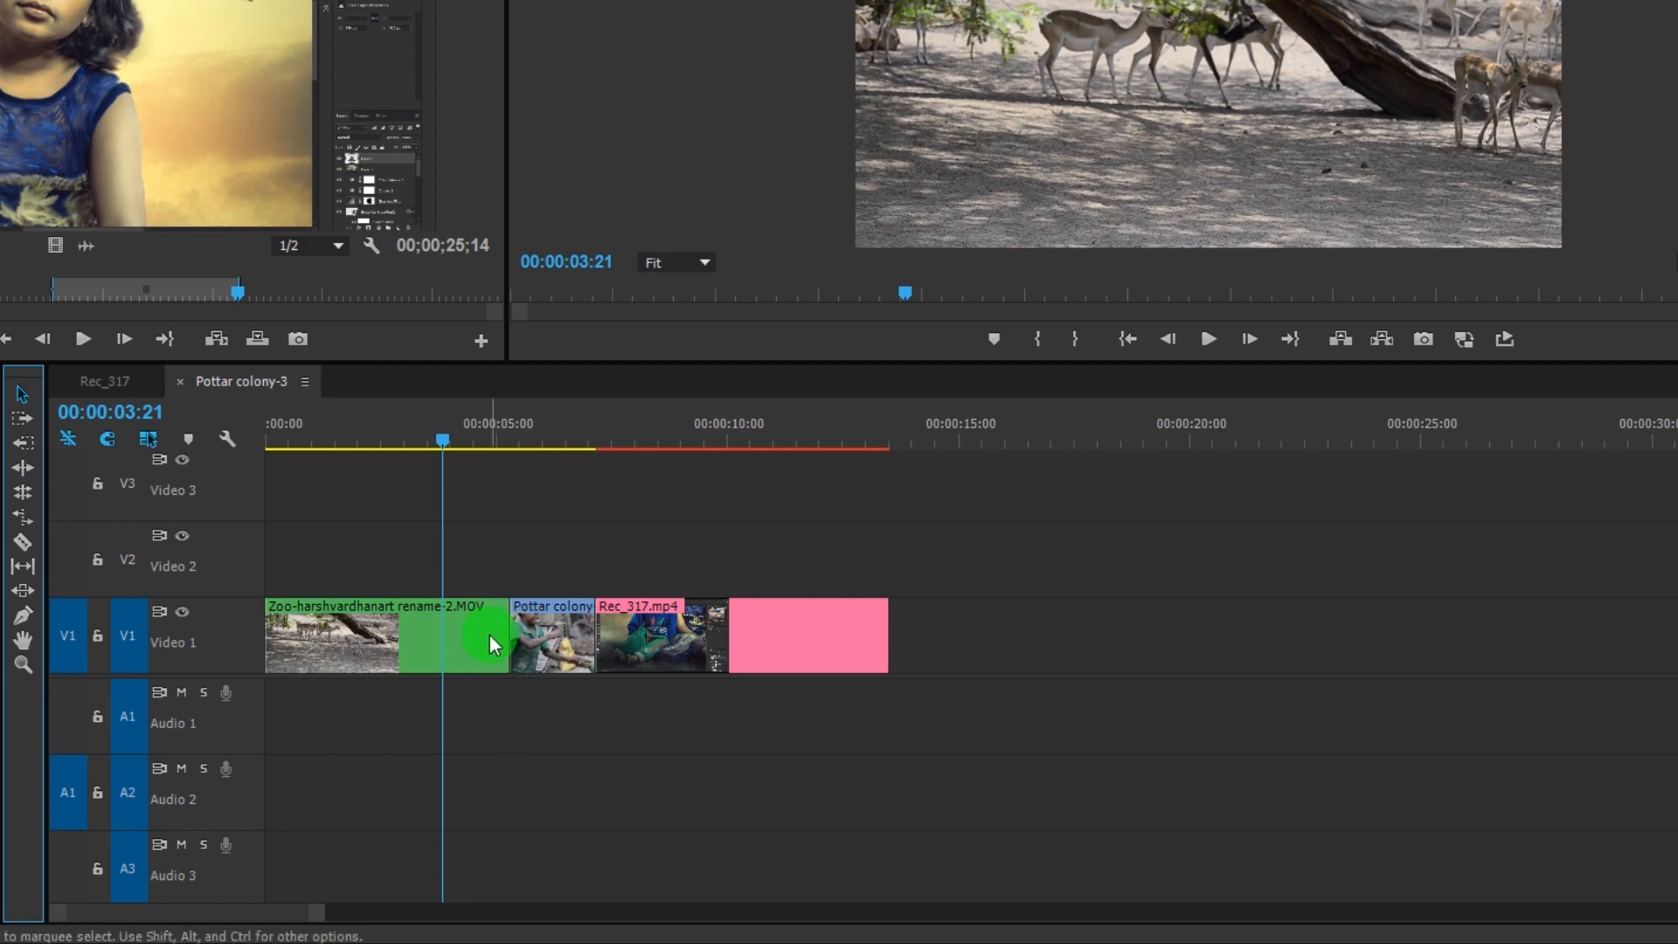
pyautogui.moveTo(497, 603); pyautogui.dragTo(442, 601)
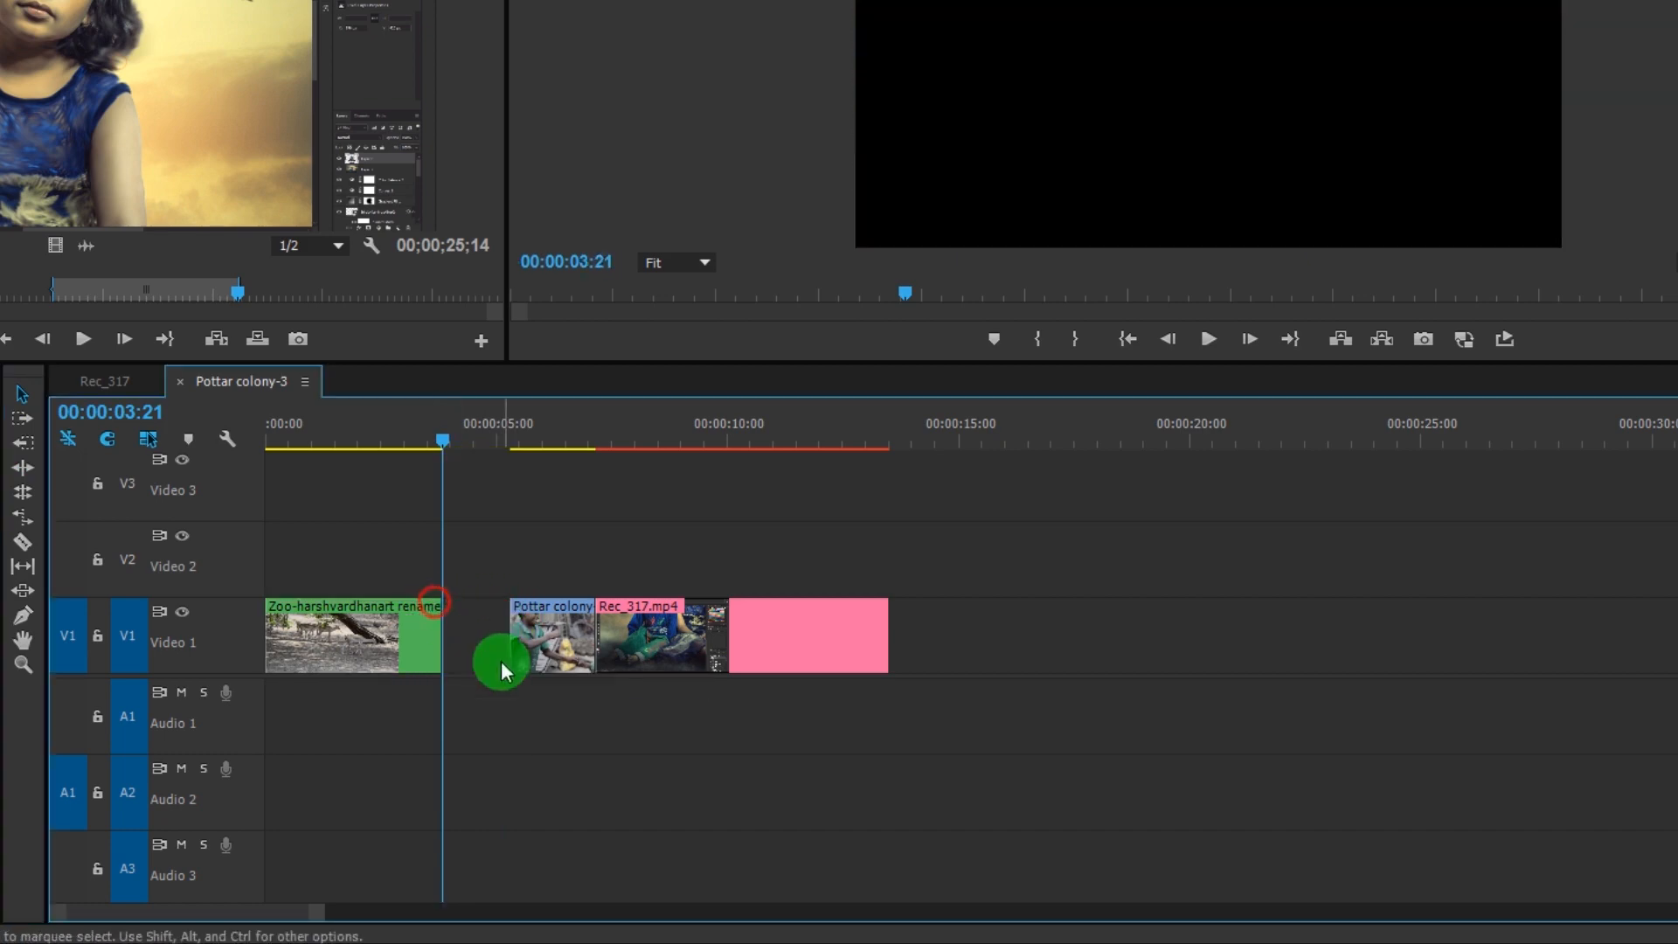
pyautogui.click(539, 650)
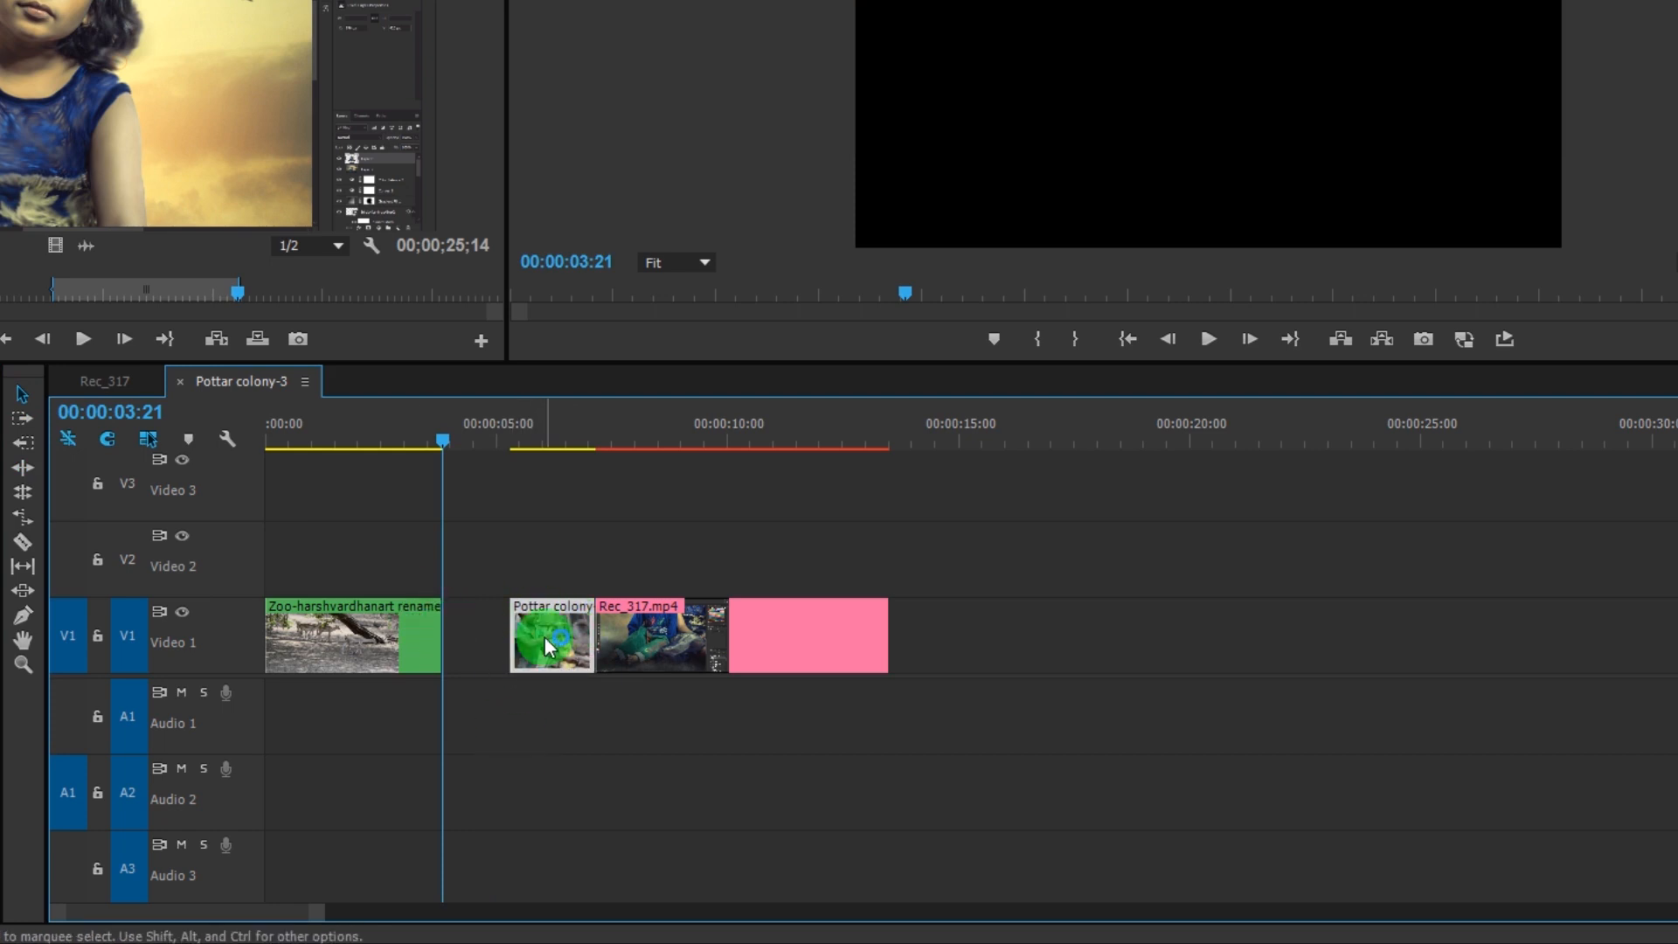
pyautogui.moveTo(544, 637); pyautogui.dragTo(478, 633)
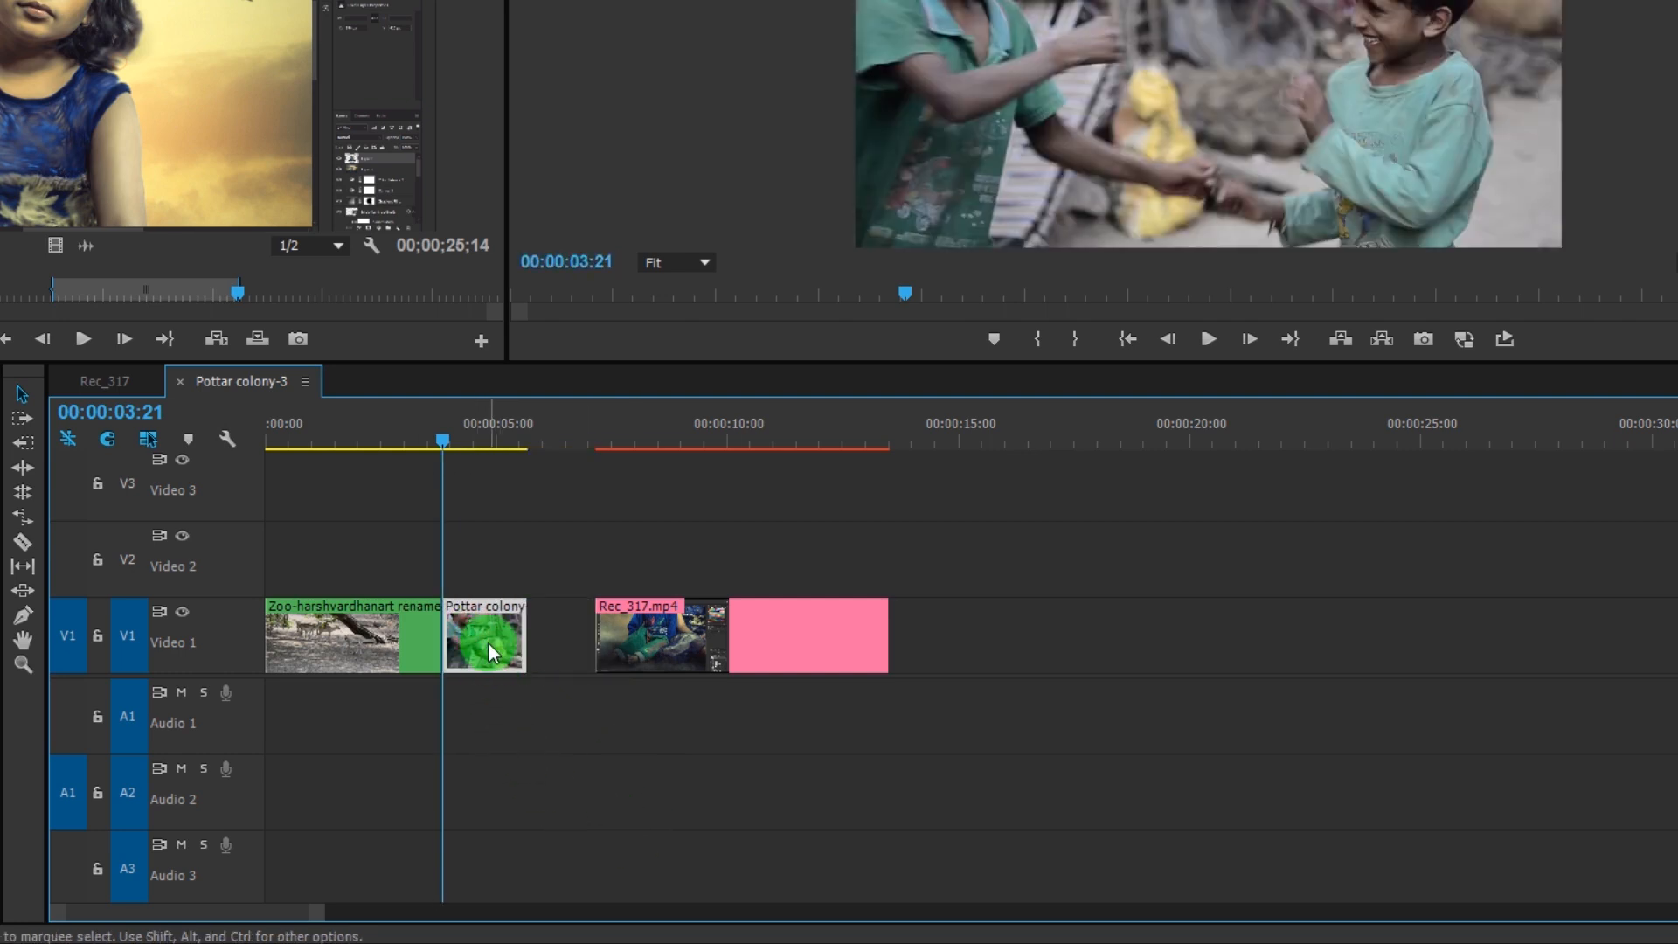
pyautogui.moveTo(673, 651); pyautogui.dragTo(617, 647)
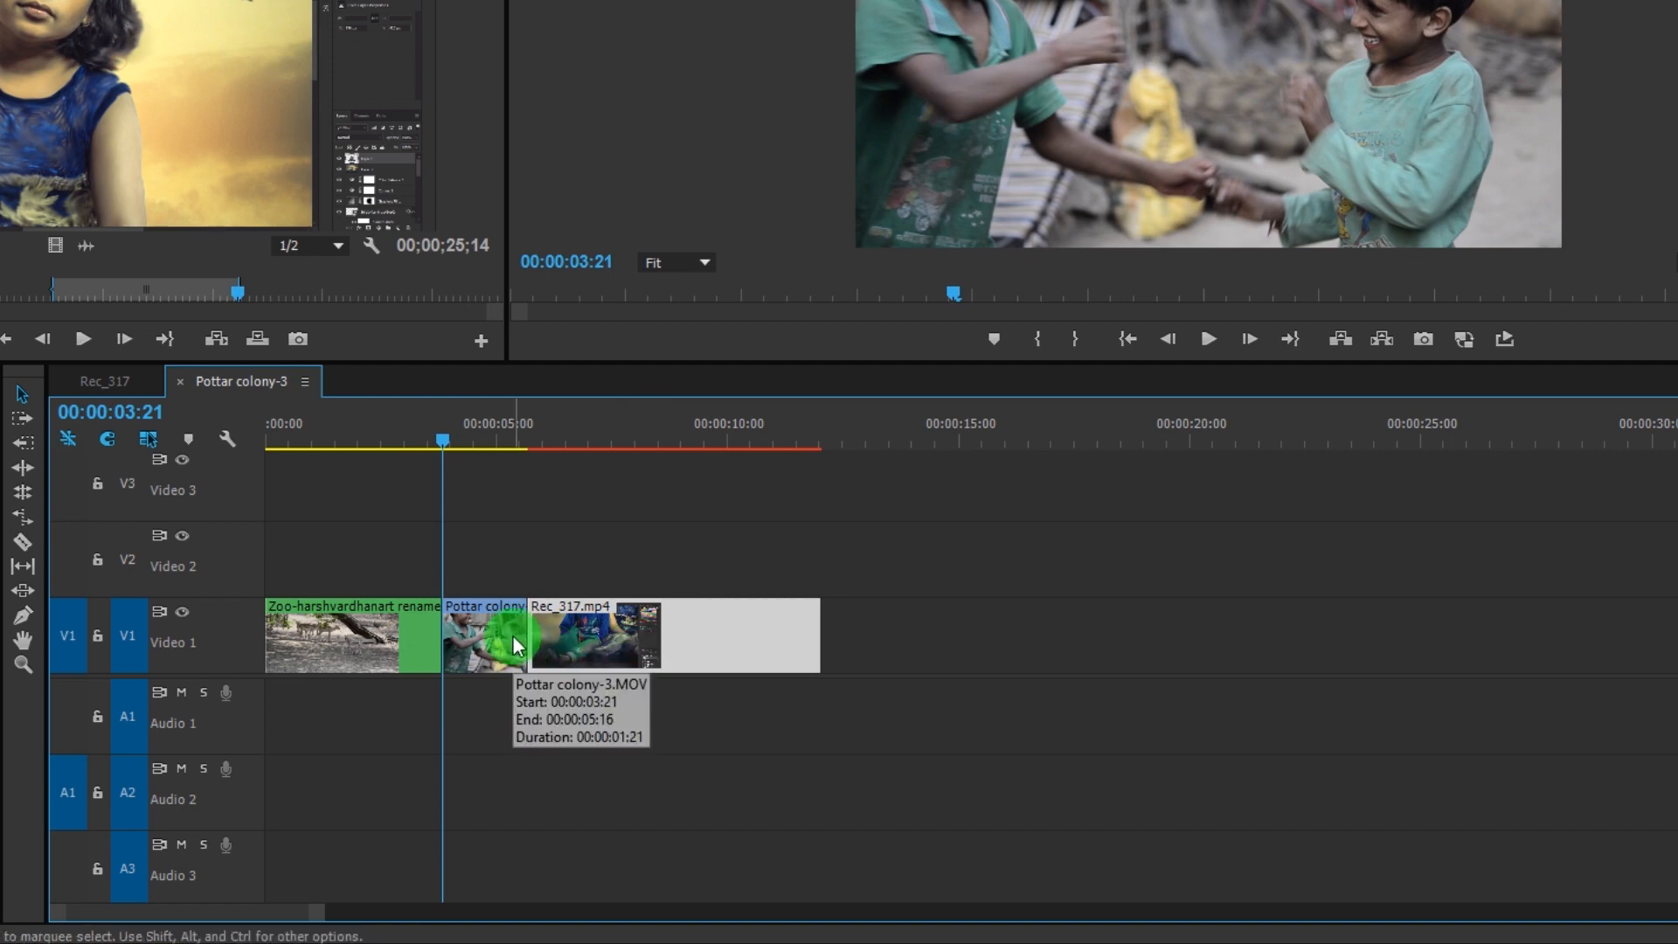
# Step: Undo the two clip moves and the Selection tool trim of the zoo clip
pyautogui.hotkey('ctrl', 'z')
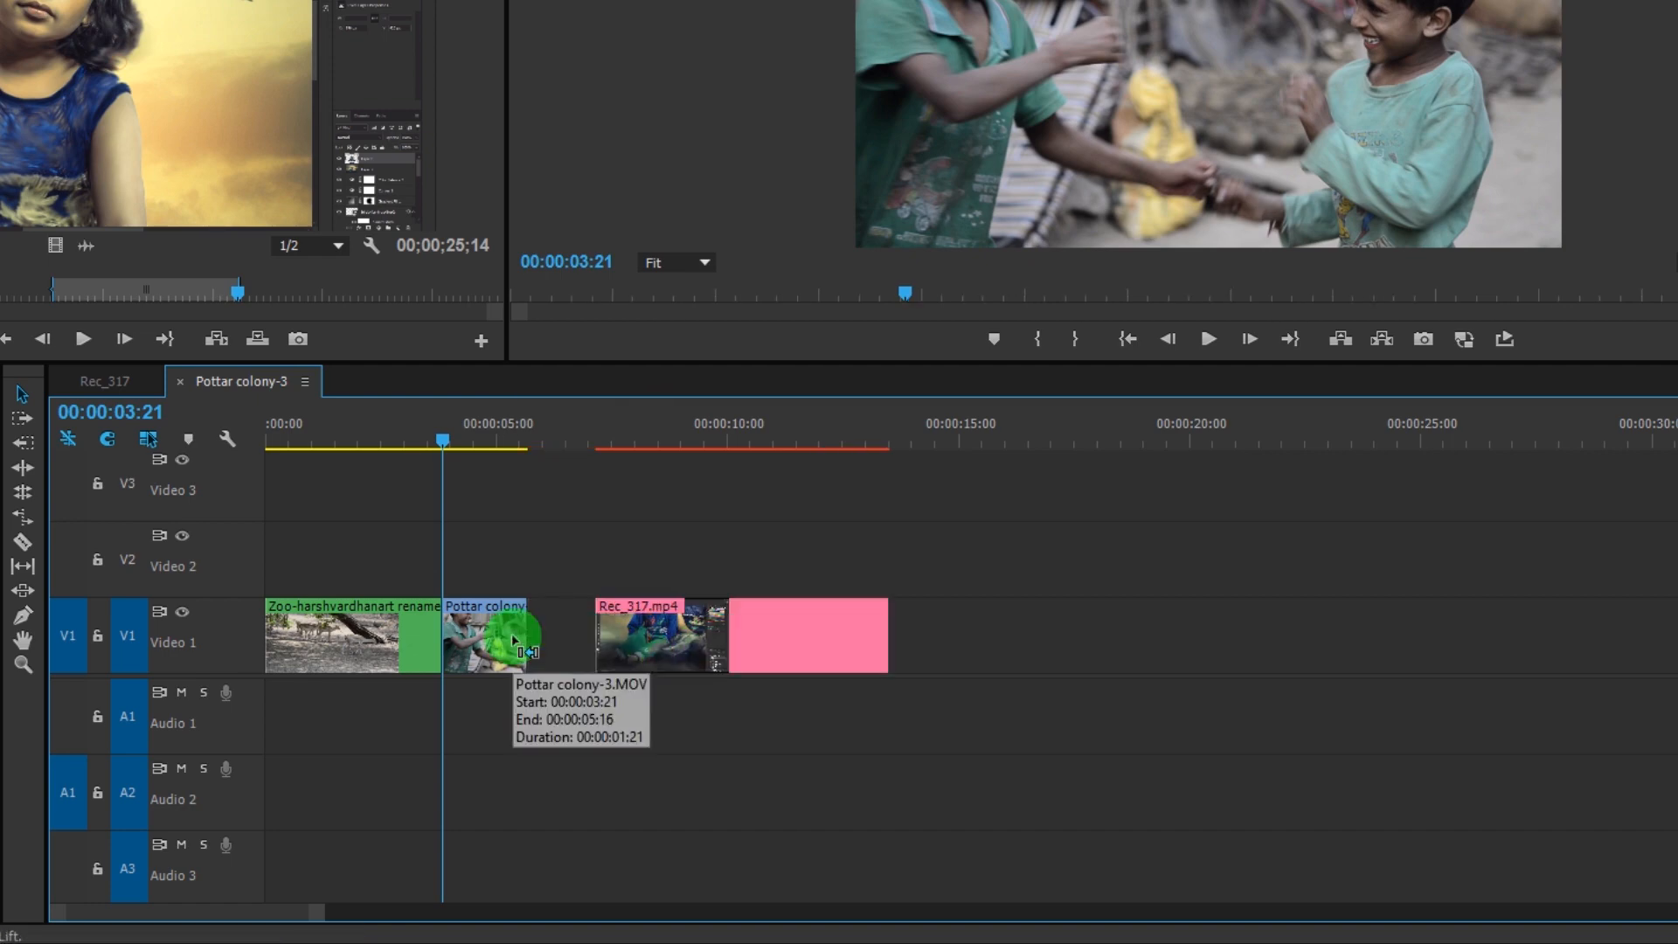
pyautogui.hotkey('ctrl', 'z')
pyautogui.hotkey('ctrl', 'z')
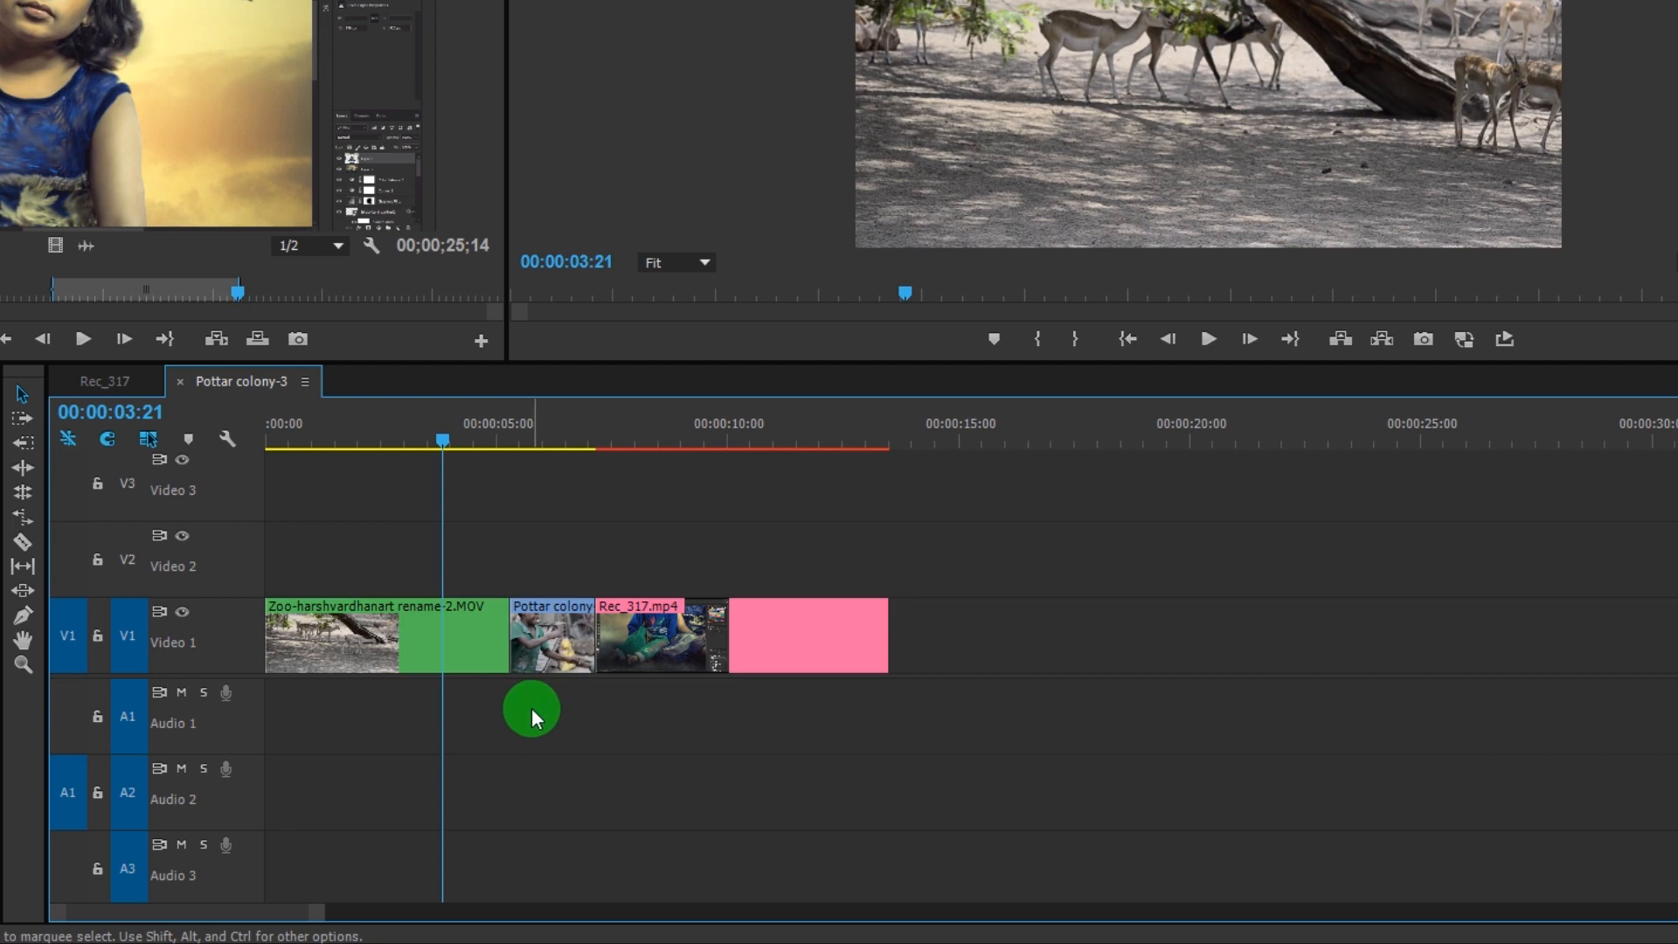
# Step: Trim the zoo clip's end to the playhead at 00:00:03:21 with the Ripple Edit tool
pyautogui.click(25, 479)
pyautogui.click(489, 625)
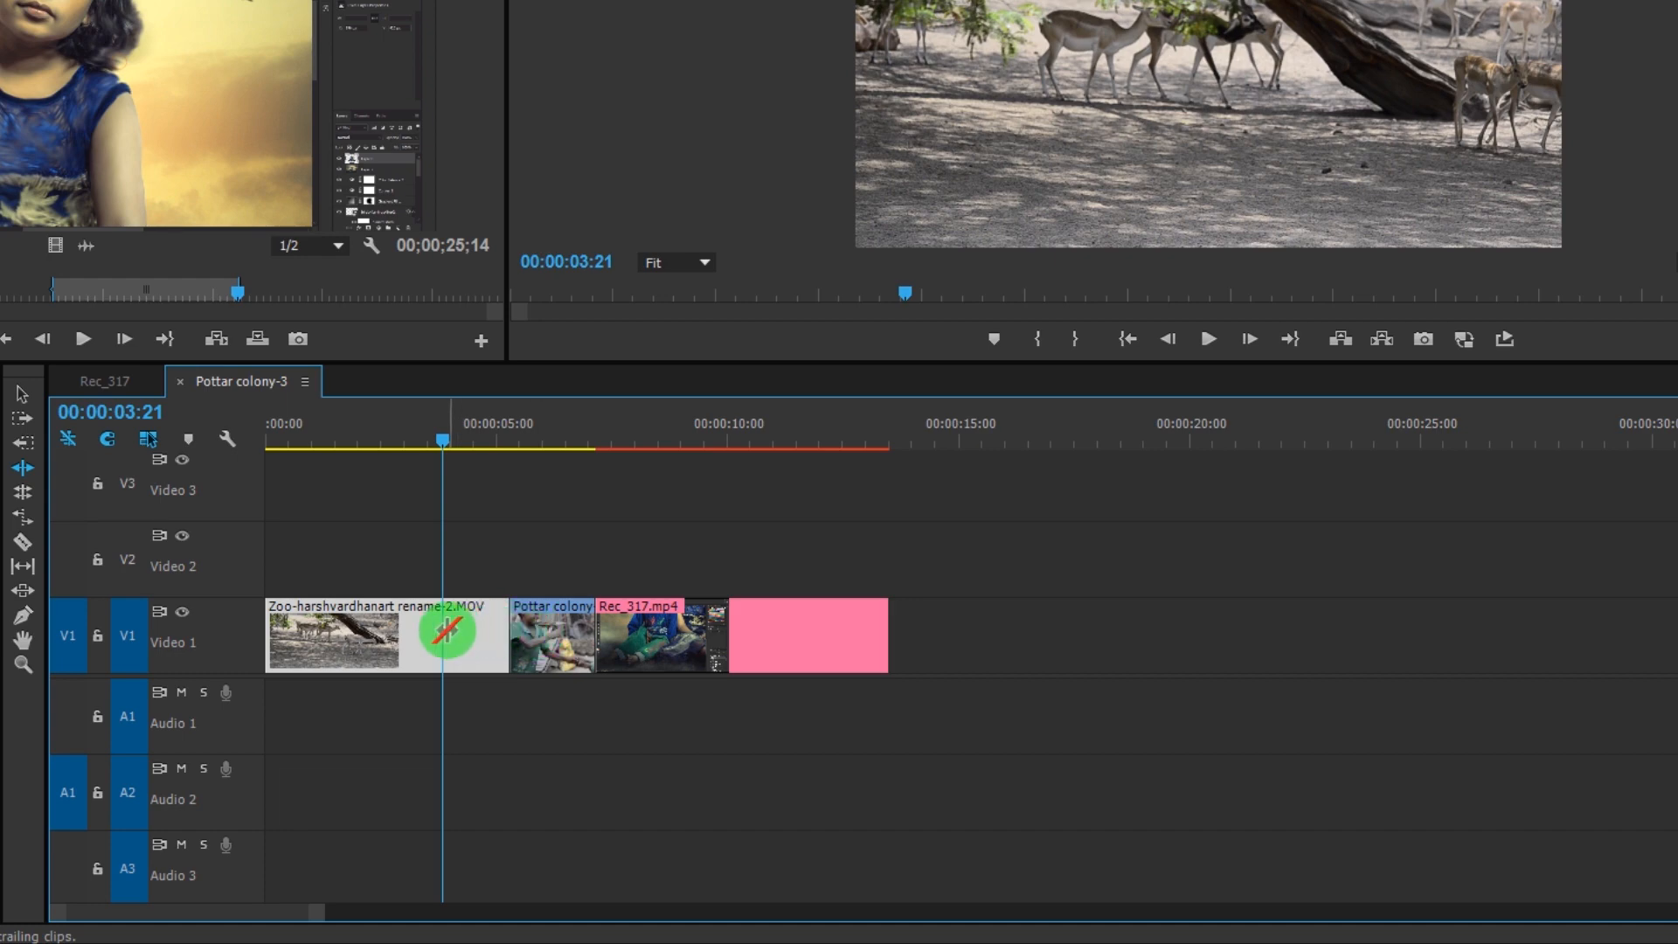
pyautogui.click(504, 618)
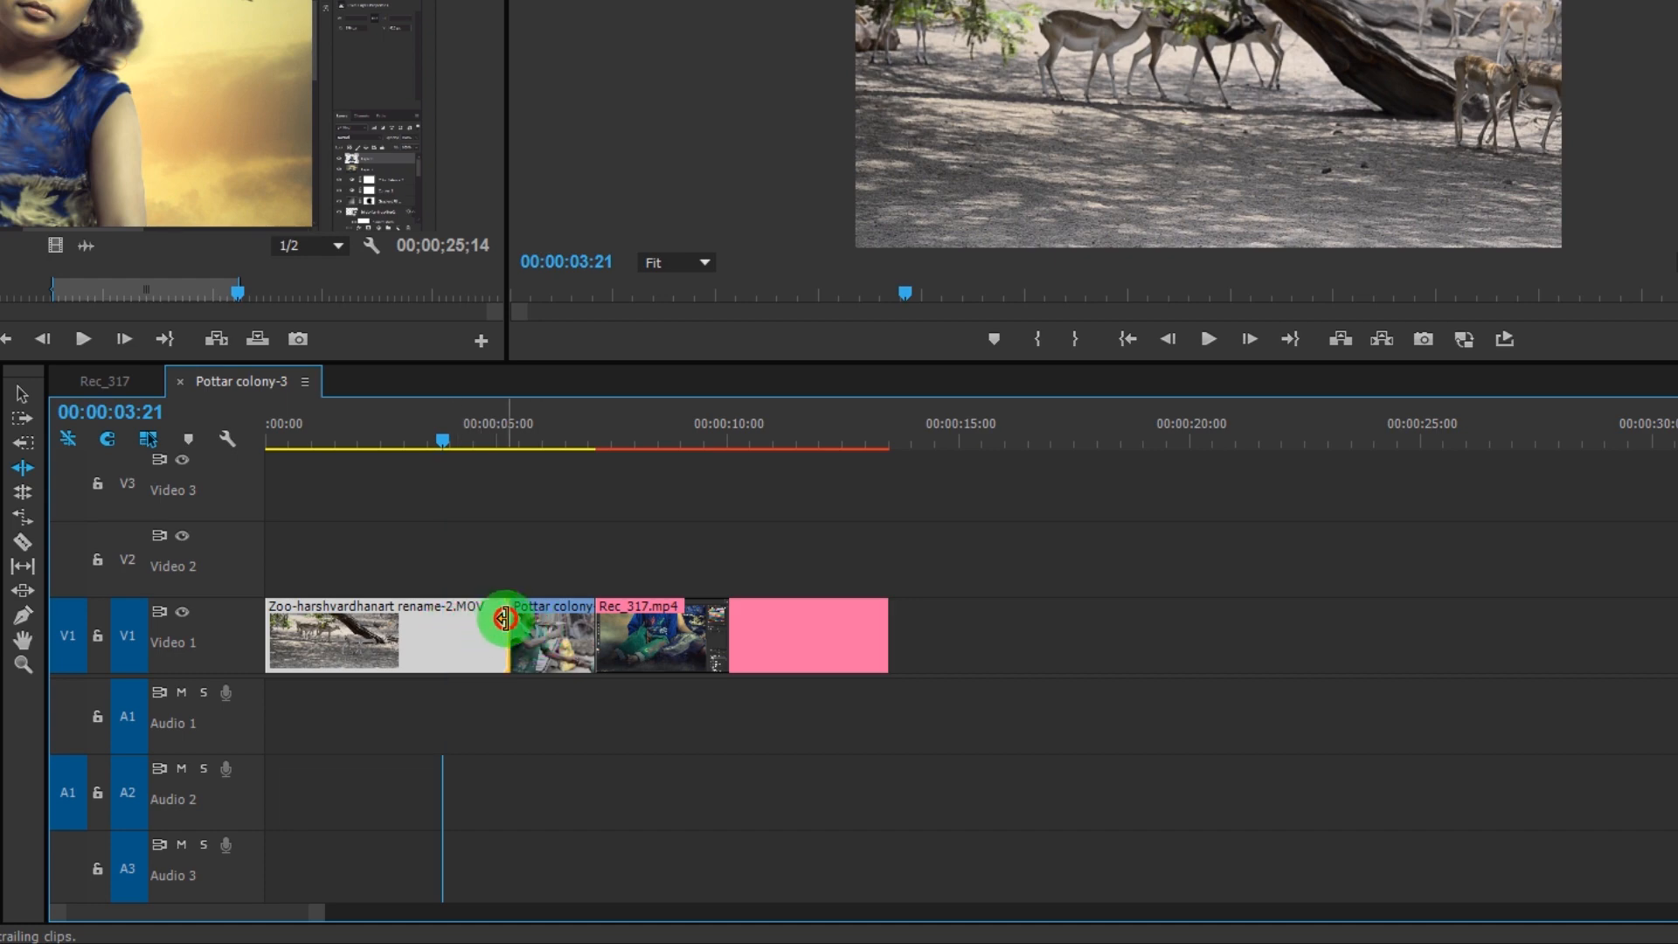
pyautogui.moveTo(505, 619); pyautogui.dragTo(444, 613)
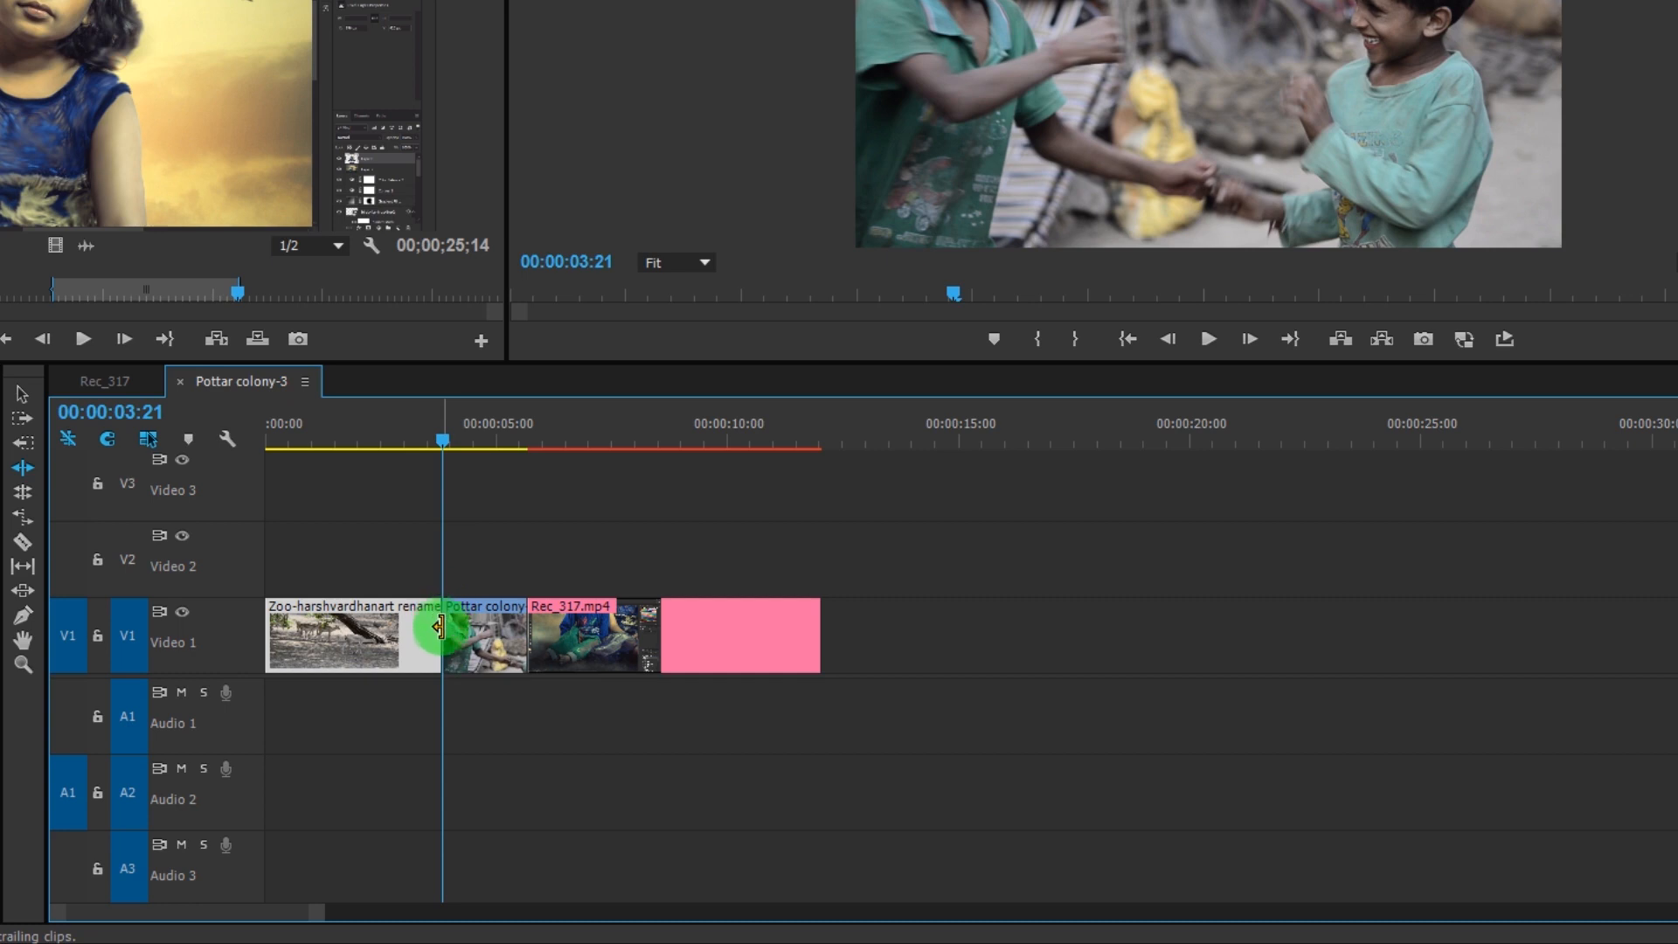
# Step: Examine the cut between the zoo and Pottar colony clips by scrubbing around it and selecting each of the three clips
pyautogui.moveTo(453, 447)
pyautogui.mouseDown()
pyautogui.moveTo(418, 445)
pyautogui.moveTo(440, 449)
pyautogui.mouseUp()
pyautogui.click(475, 652)
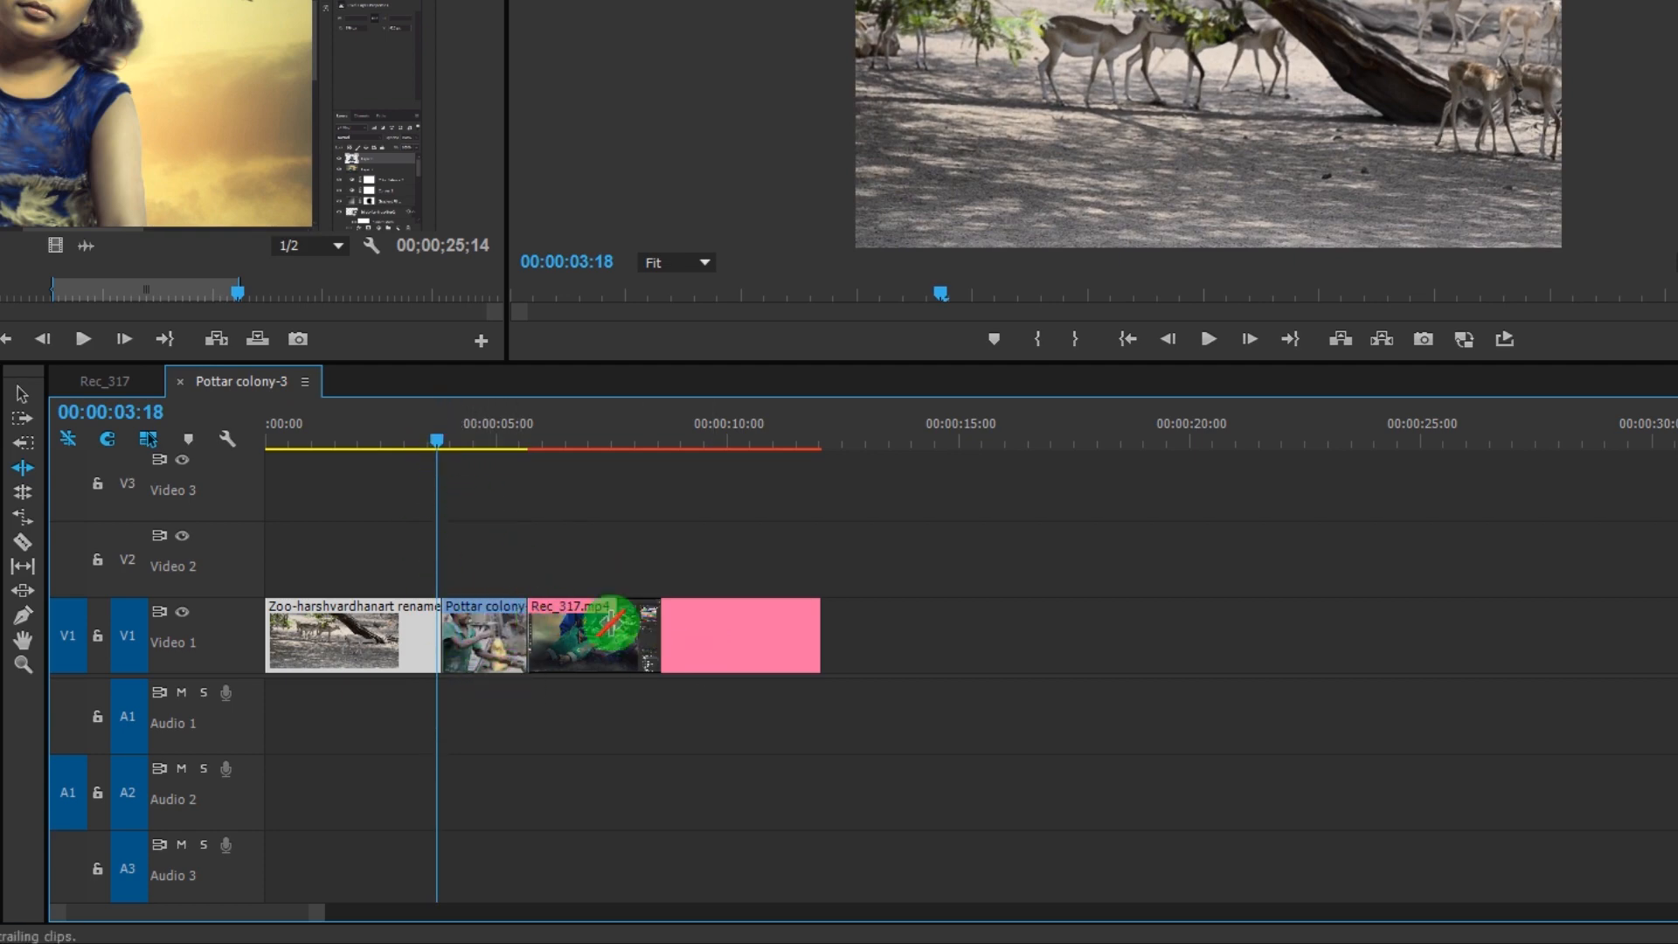
pyautogui.moveTo(541, 617); pyautogui.dragTo(500, 640)
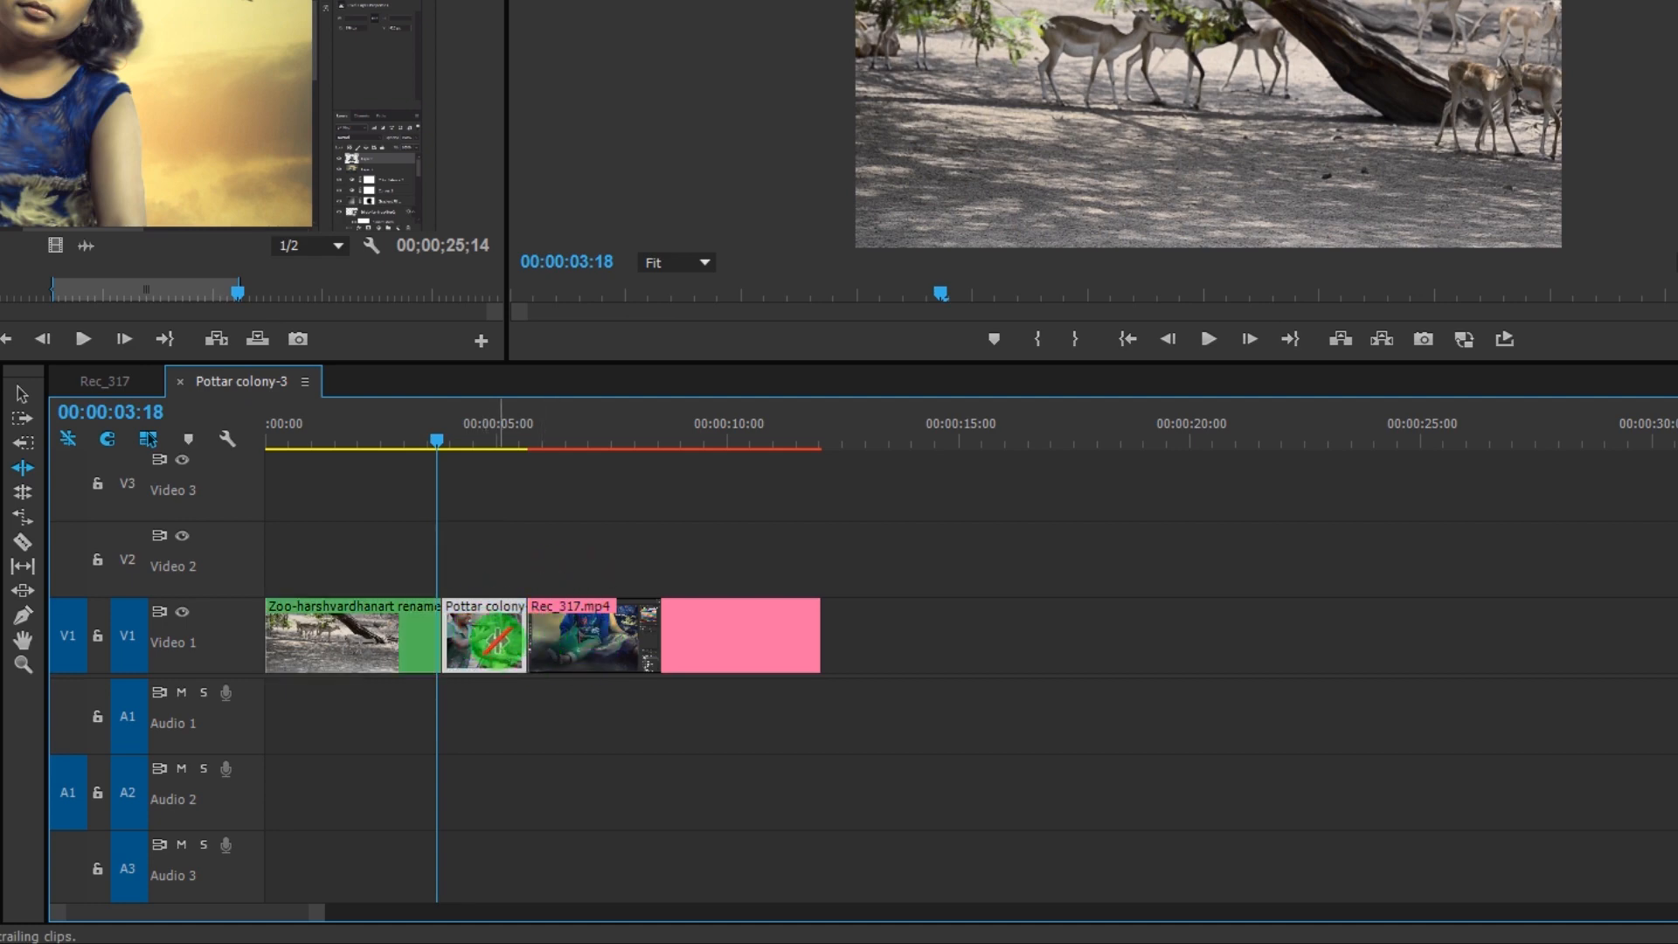
pyautogui.click(602, 656)
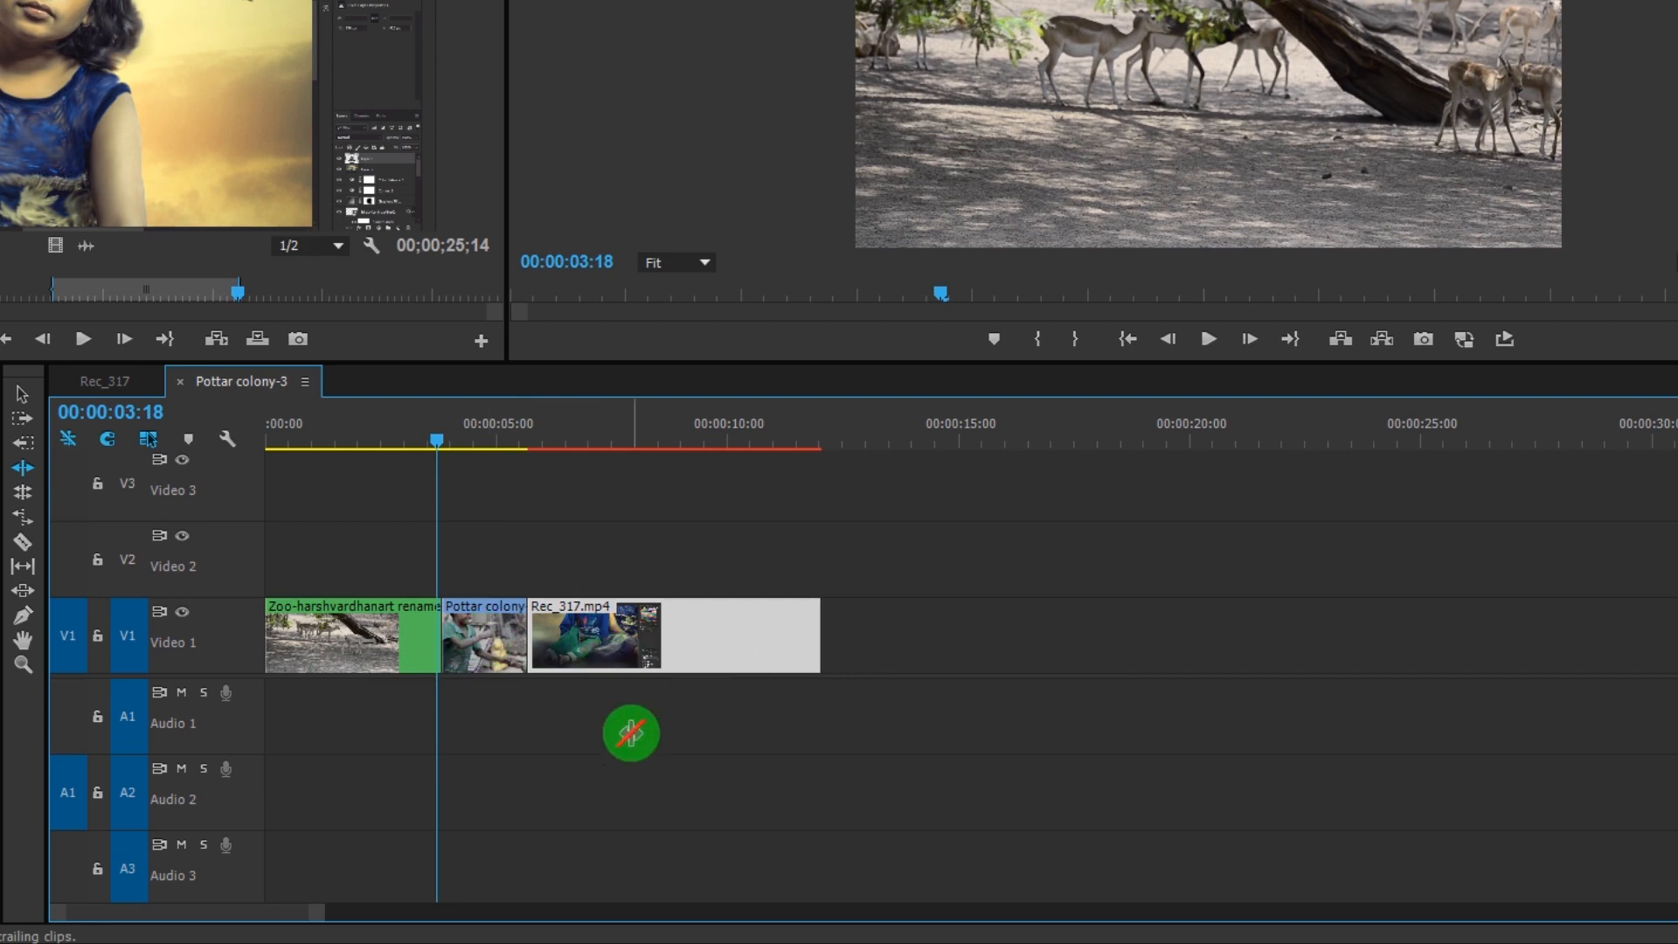
pyautogui.moveTo(444, 448)
pyautogui.mouseDown()
pyautogui.moveTo(423, 446)
pyautogui.moveTo(470, 441)
pyautogui.moveTo(432, 442)
pyautogui.mouseUp()
pyautogui.click(399, 641)
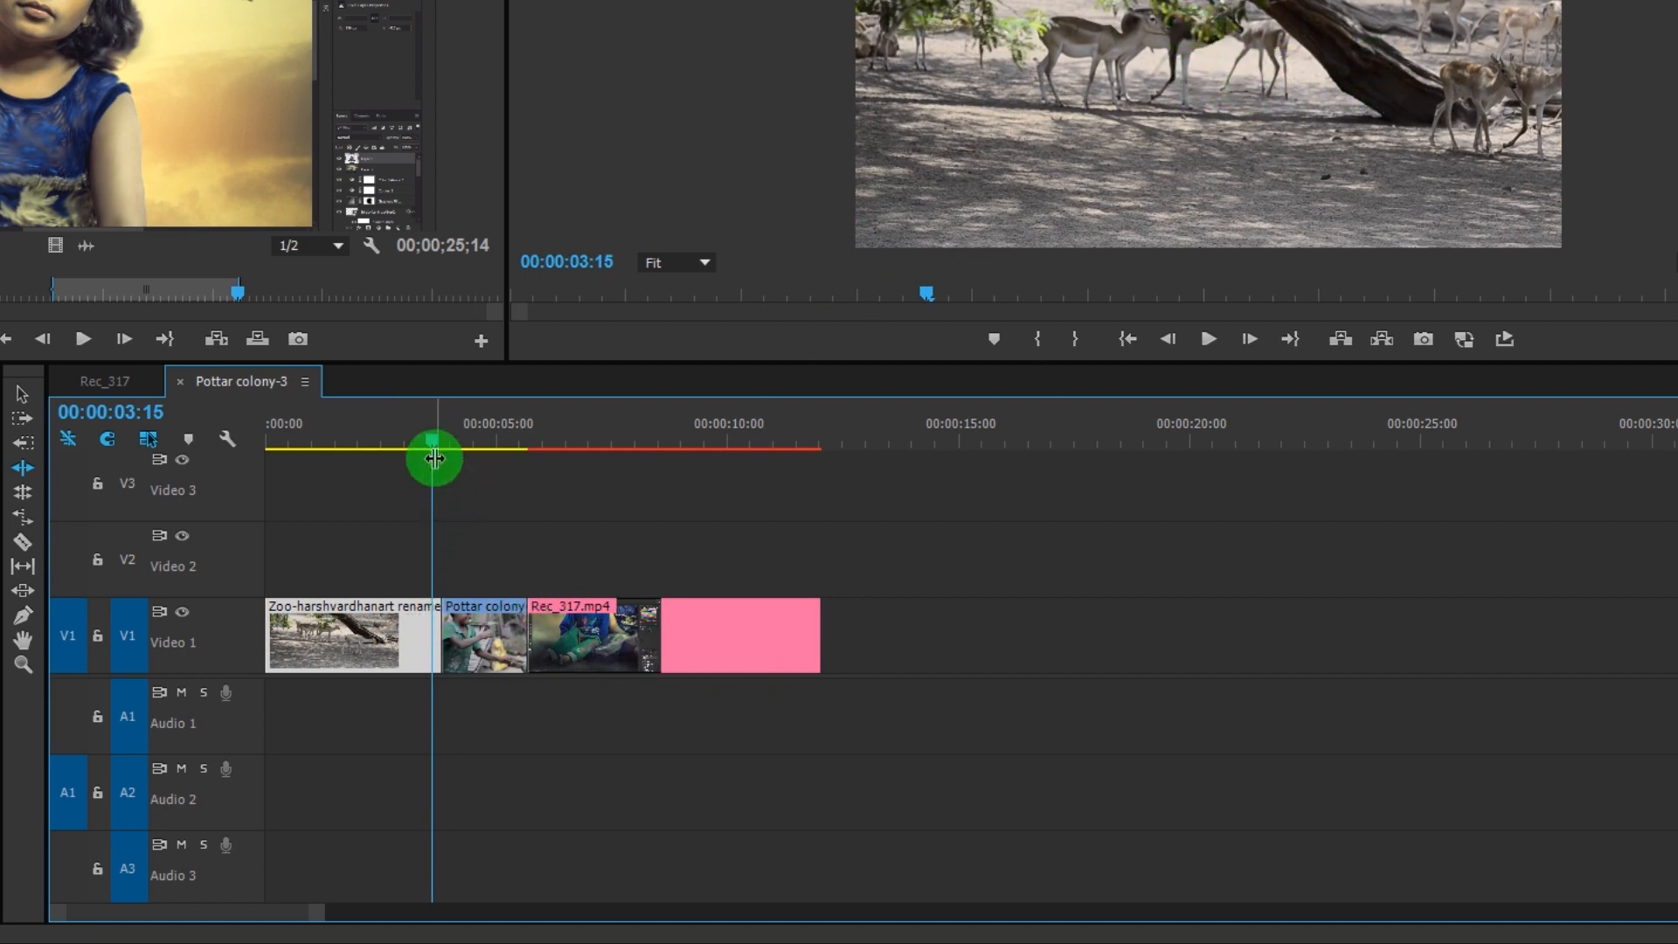
pyautogui.moveTo(430, 441); pyautogui.dragTo(480, 440)
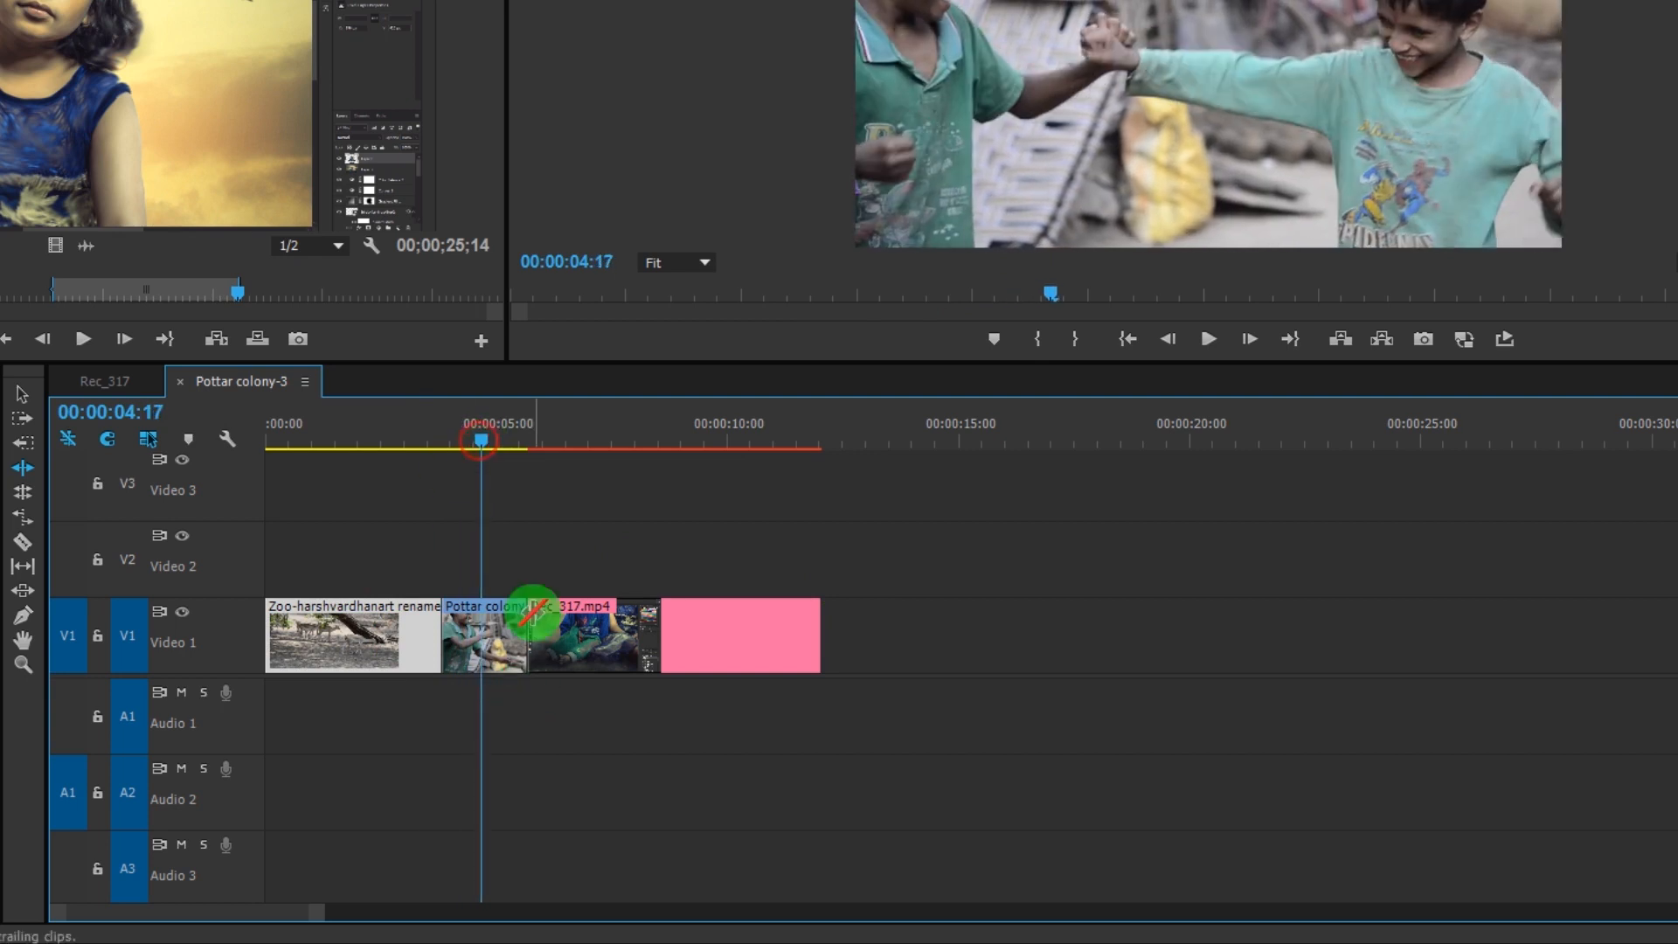
pyautogui.click(502, 636)
pyautogui.click(505, 640)
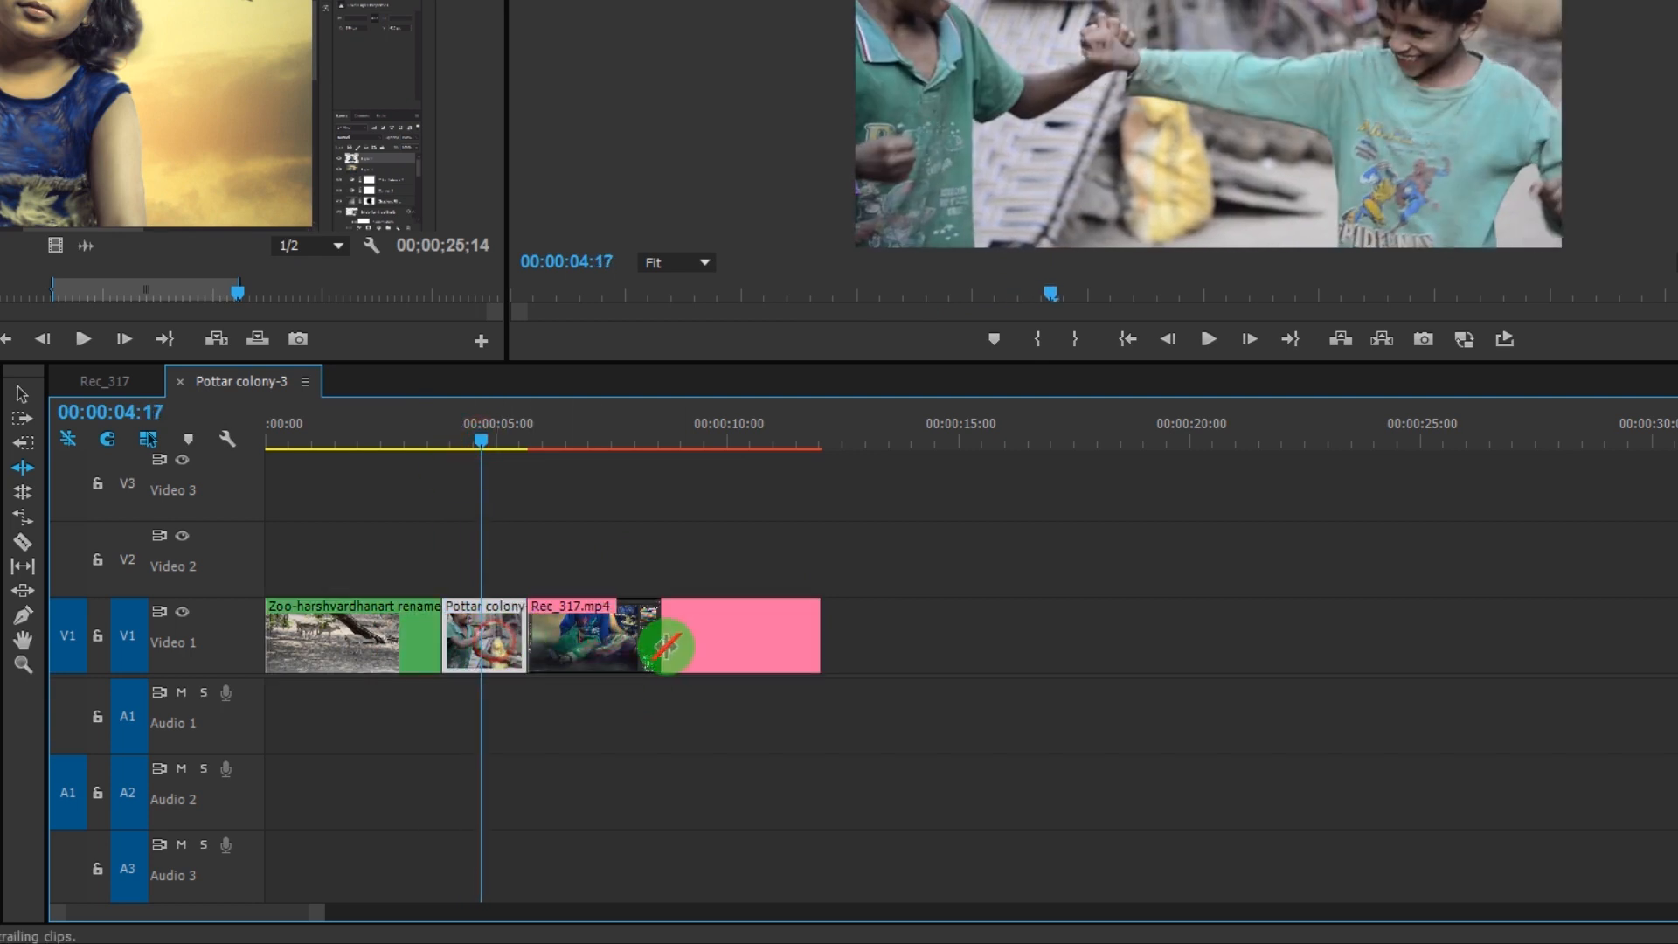
pyautogui.moveTo(483, 442); pyautogui.dragTo(446, 437)
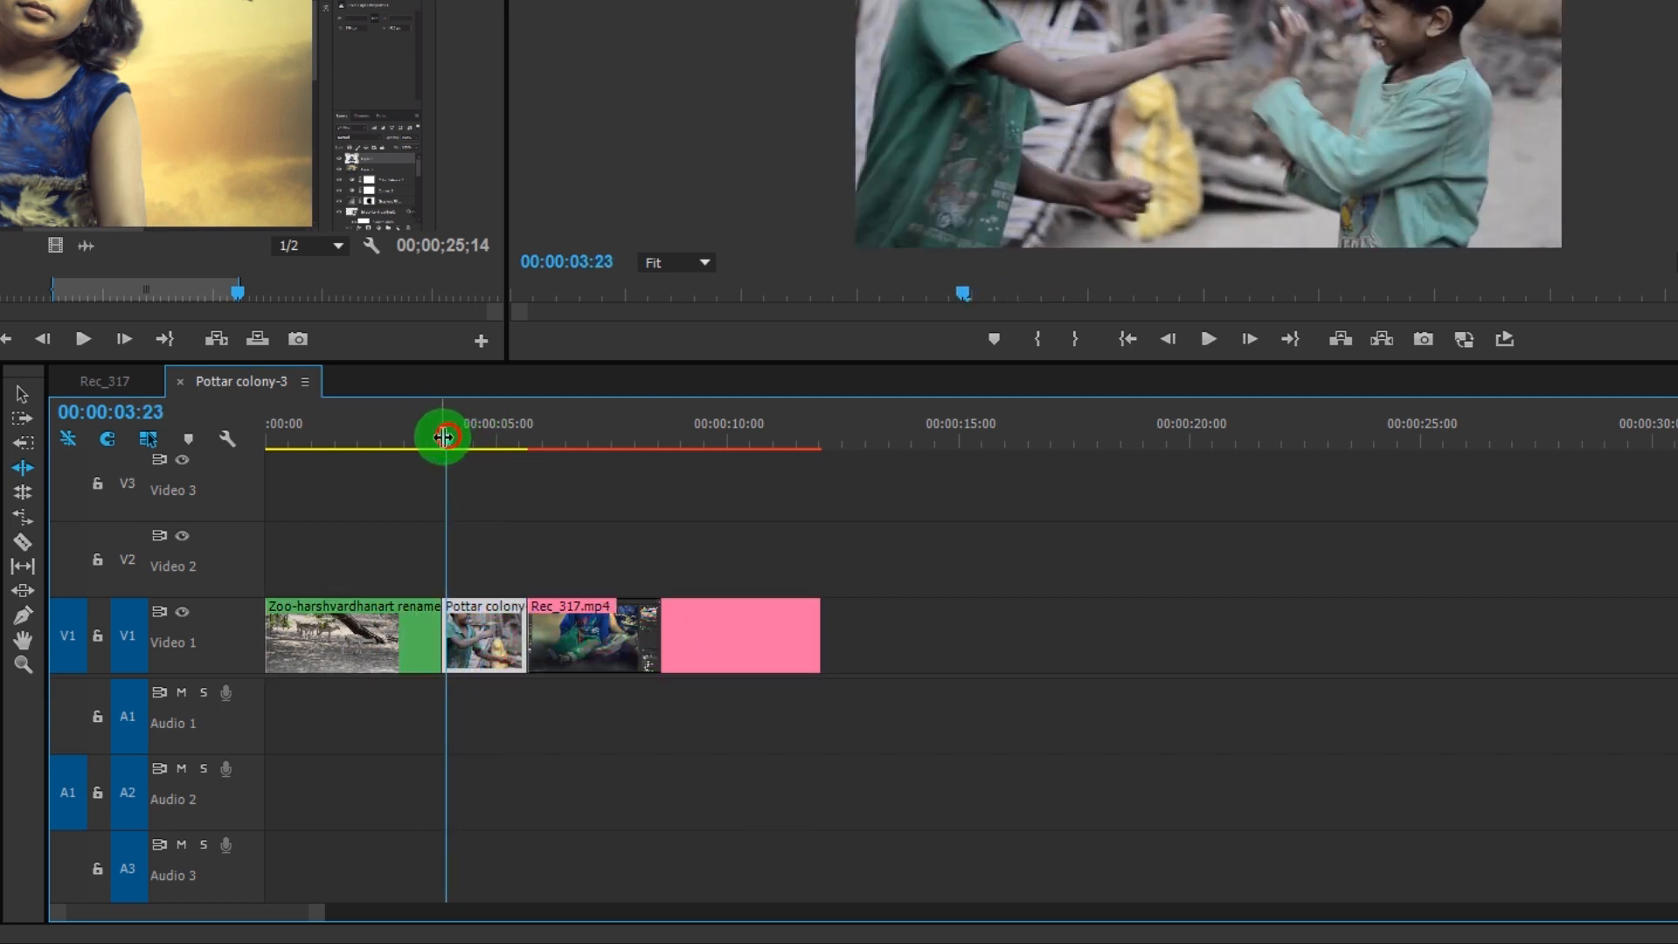
# Step: Ripple-extend the zoo clip's end to about 5 seconds, about 7 seconds and finally its full source length
pyautogui.click(434, 626)
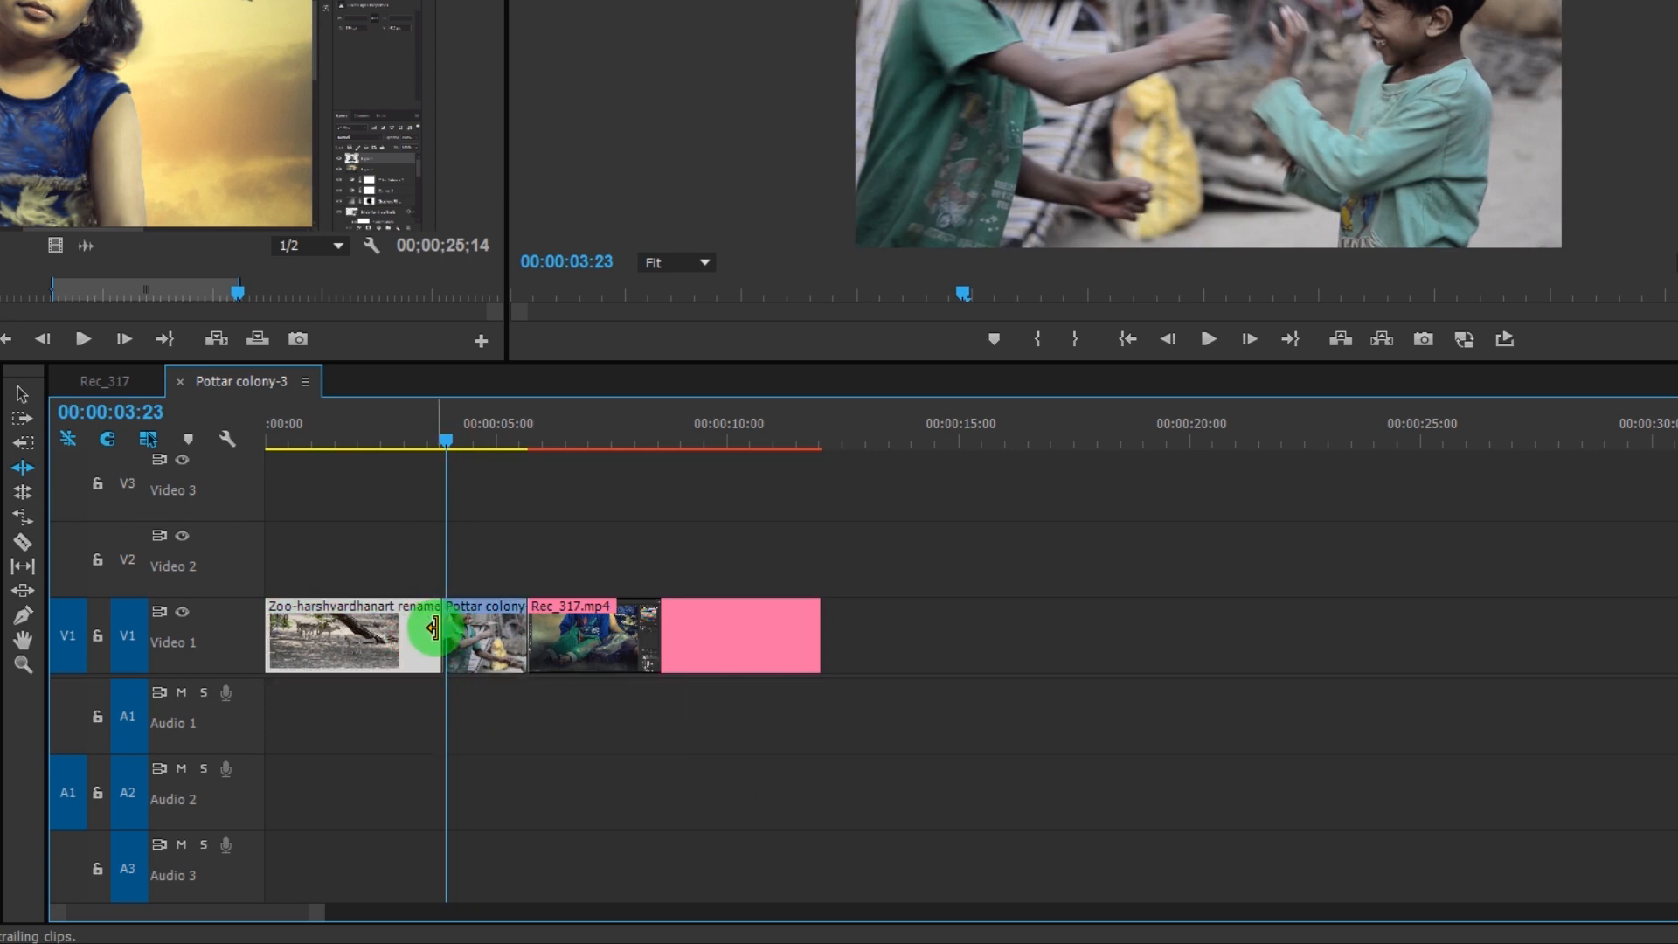
pyautogui.moveTo(433, 626); pyautogui.dragTo(485, 626)
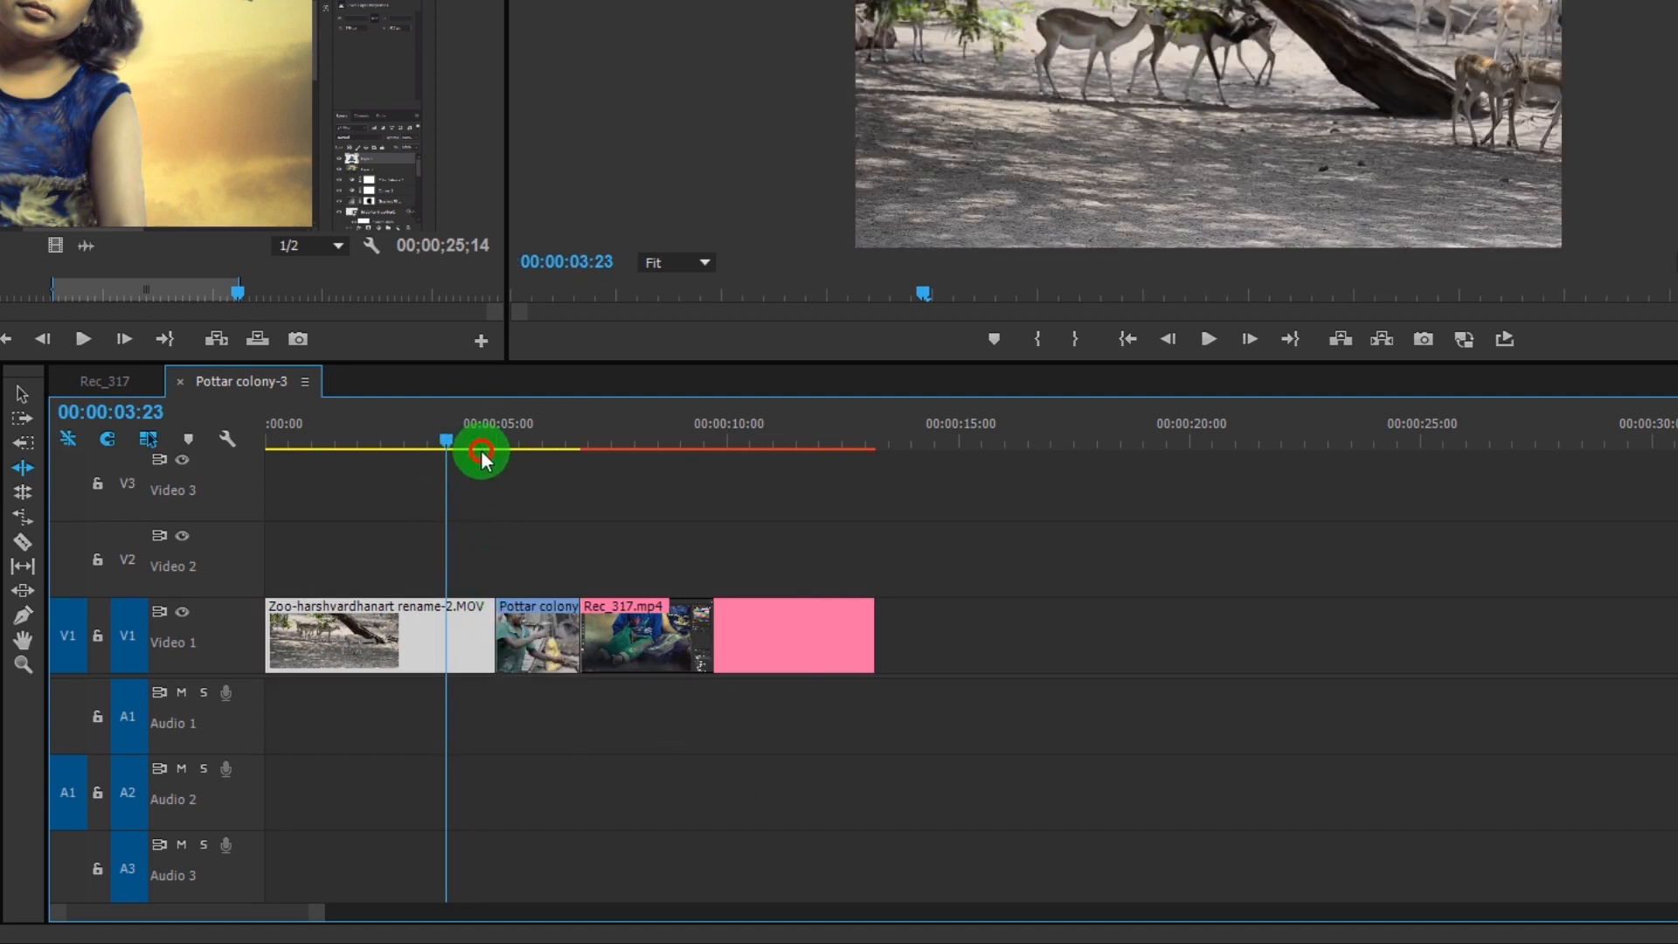
pyautogui.moveTo(446, 442); pyautogui.dragTo(469, 474)
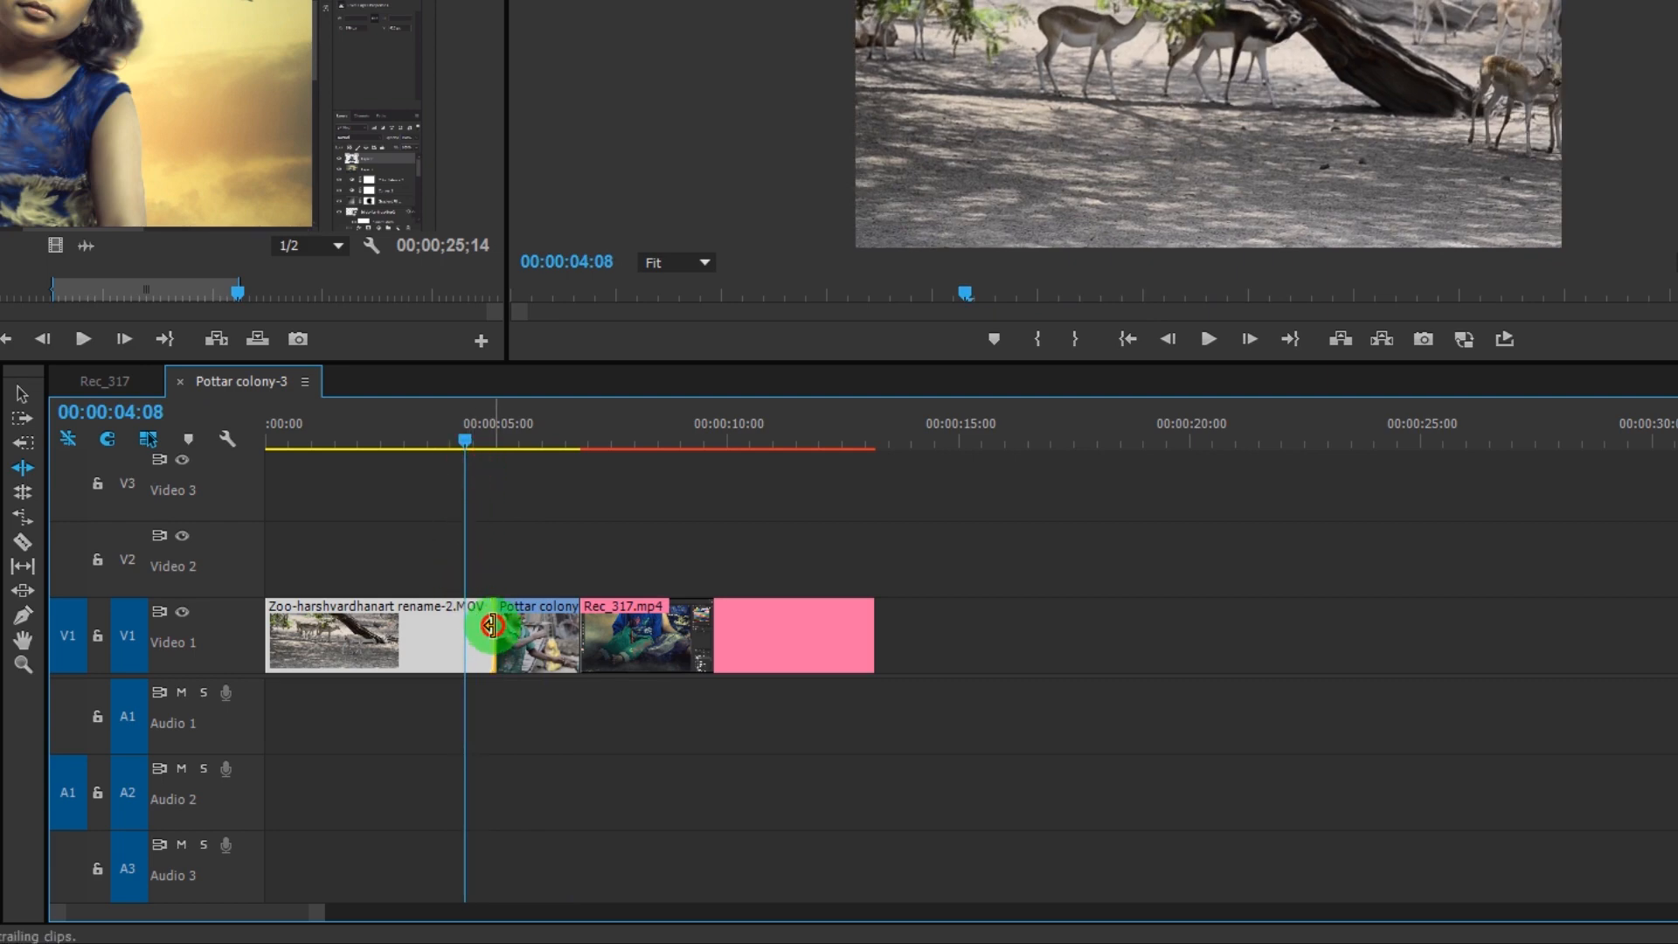
pyautogui.moveTo(491, 626); pyautogui.dragTo(581, 624)
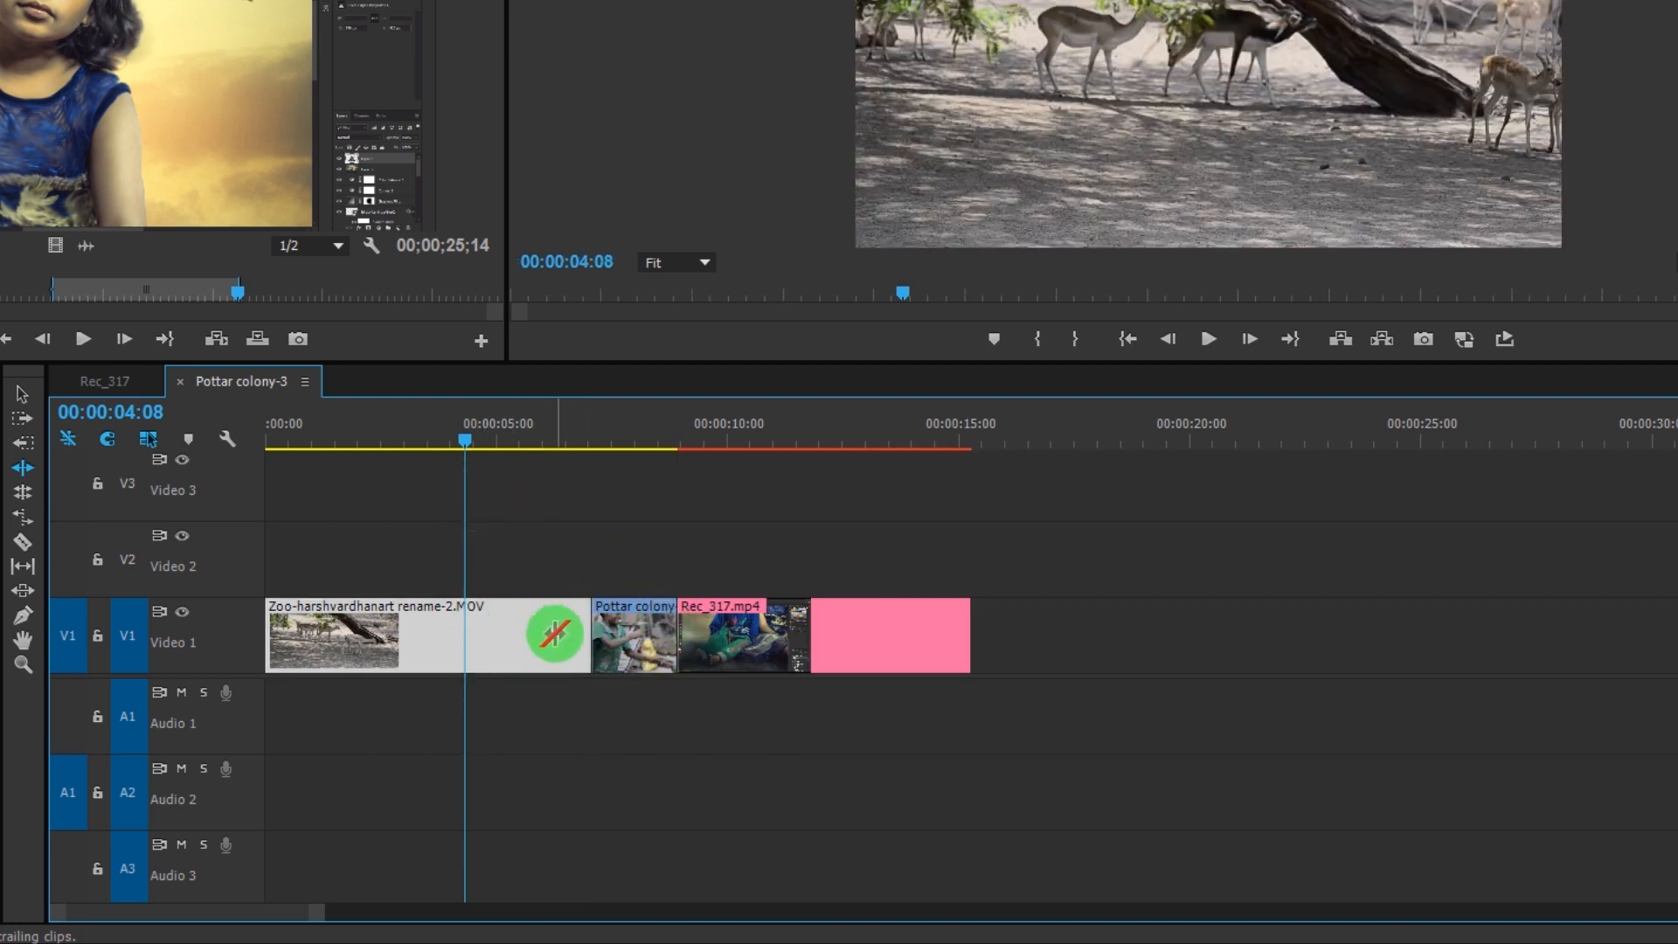
pyautogui.moveTo(591, 621); pyautogui.dragTo(1132, 619)
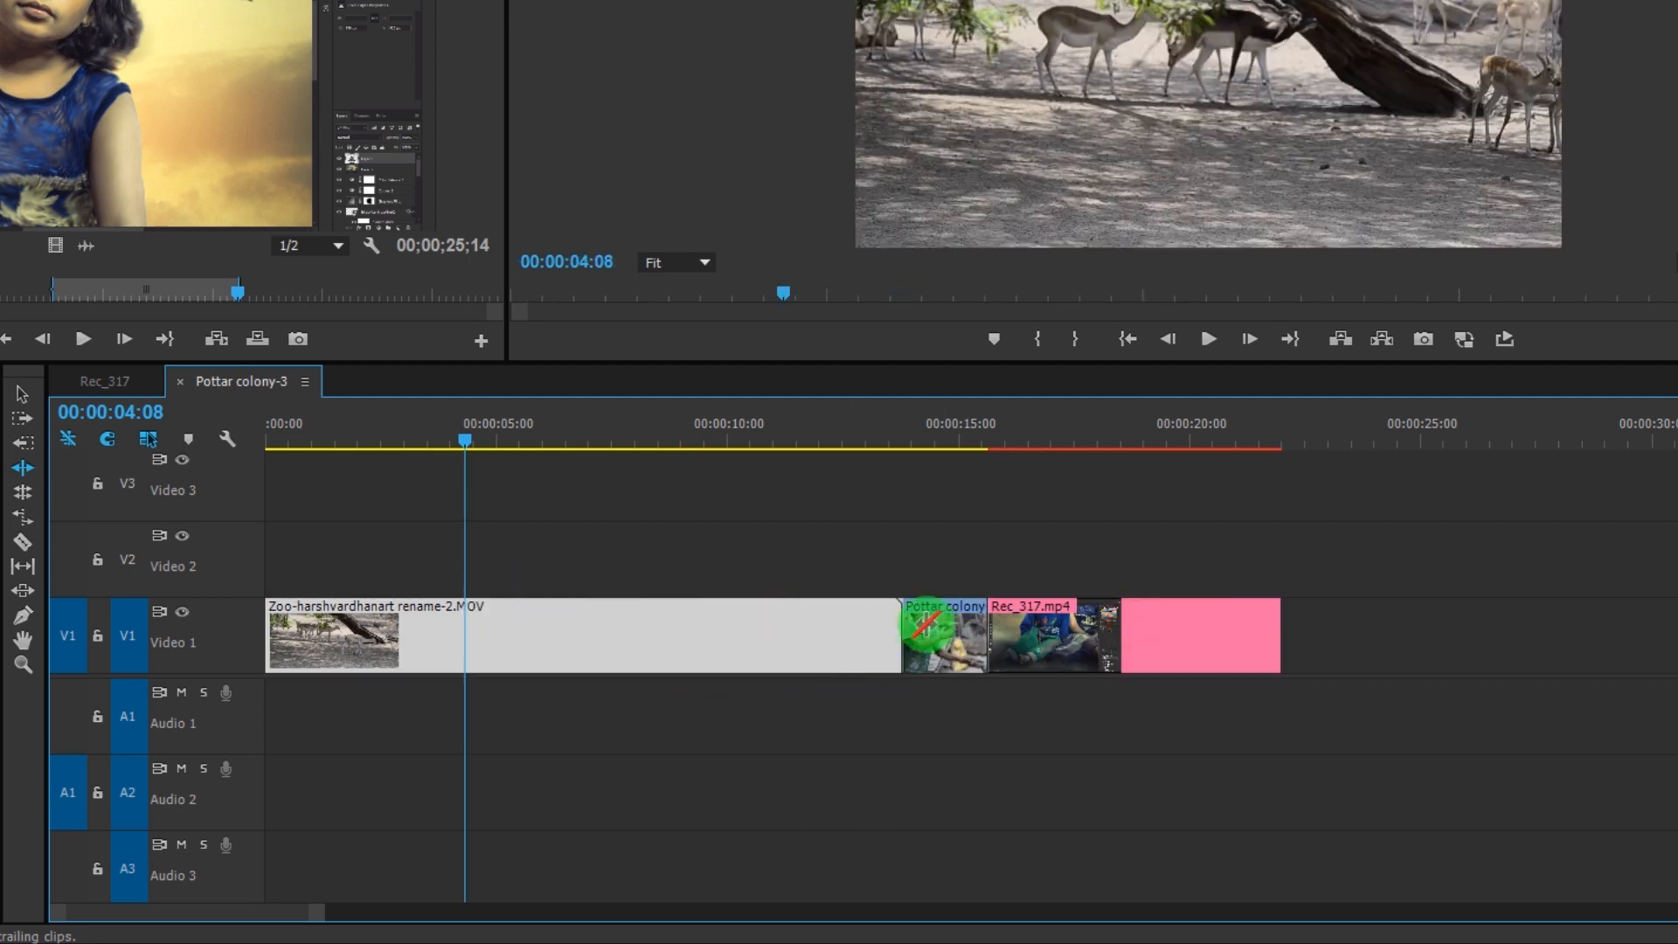
pyautogui.click(894, 625)
pyautogui.moveTo(894, 624); pyautogui.dragTo(797, 741)
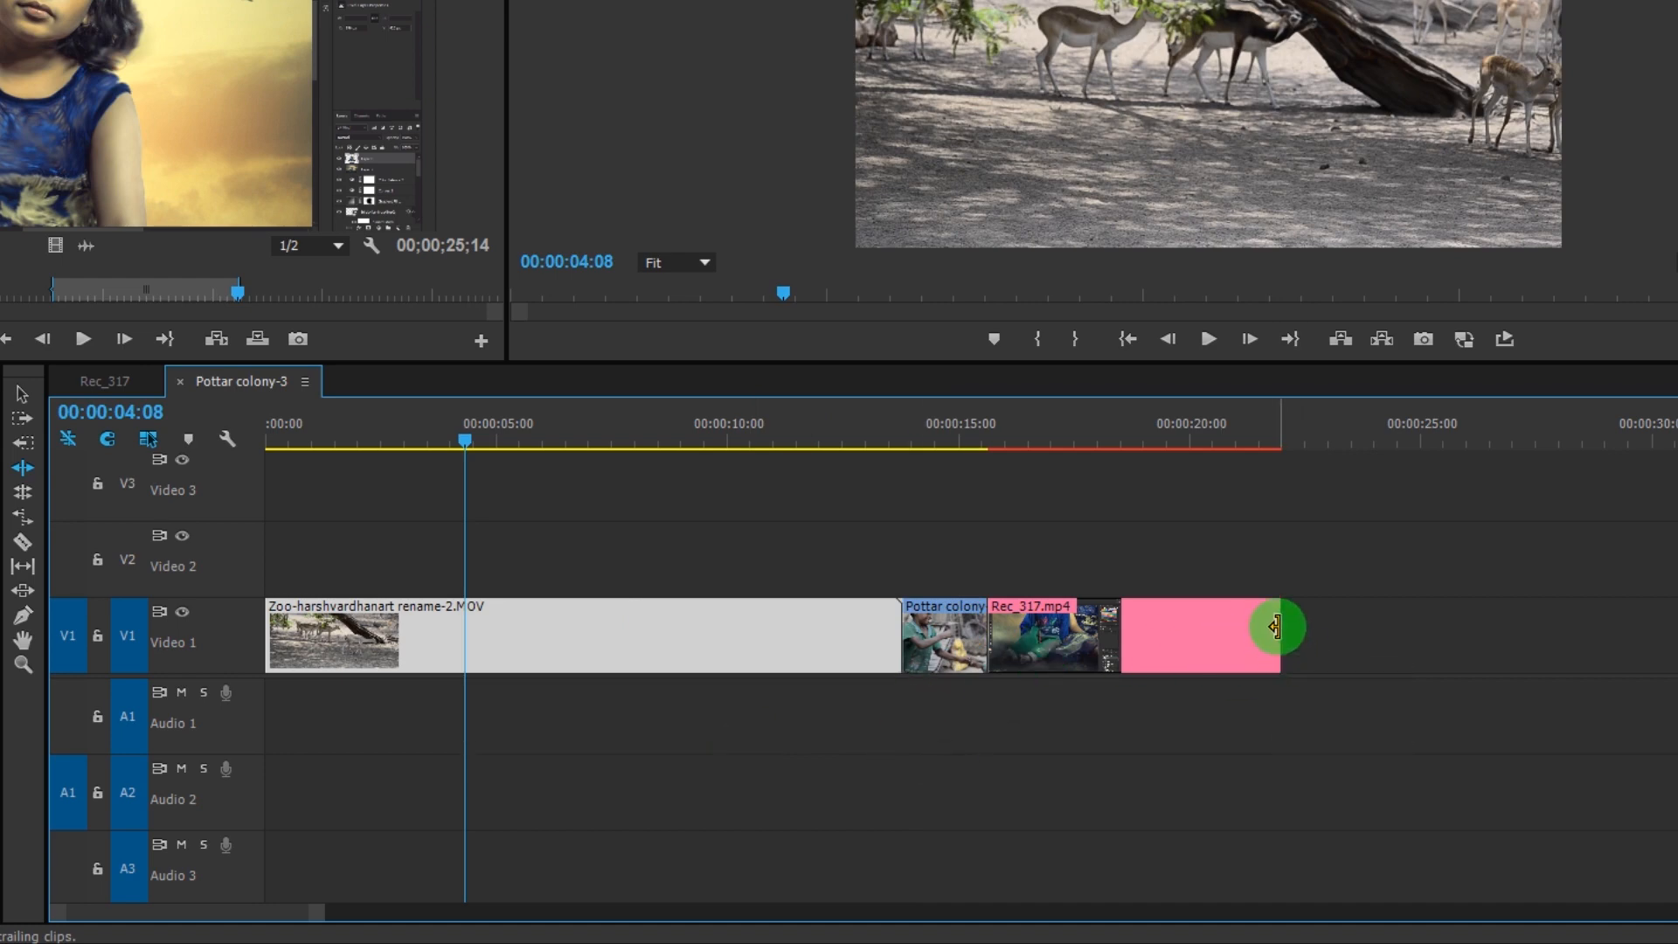
# Step: Ripple-trim the end of Rec_317.mp4 slightly and shorten the zoo clip's end to the playhead at 00:00:04:08
pyautogui.moveTo(1277, 627)
pyautogui.mouseDown()
pyautogui.moveTo(1183, 629)
pyautogui.moveTo(1259, 627)
pyautogui.mouseUp()
pyautogui.moveTo(895, 635); pyautogui.dragTo(464, 636)
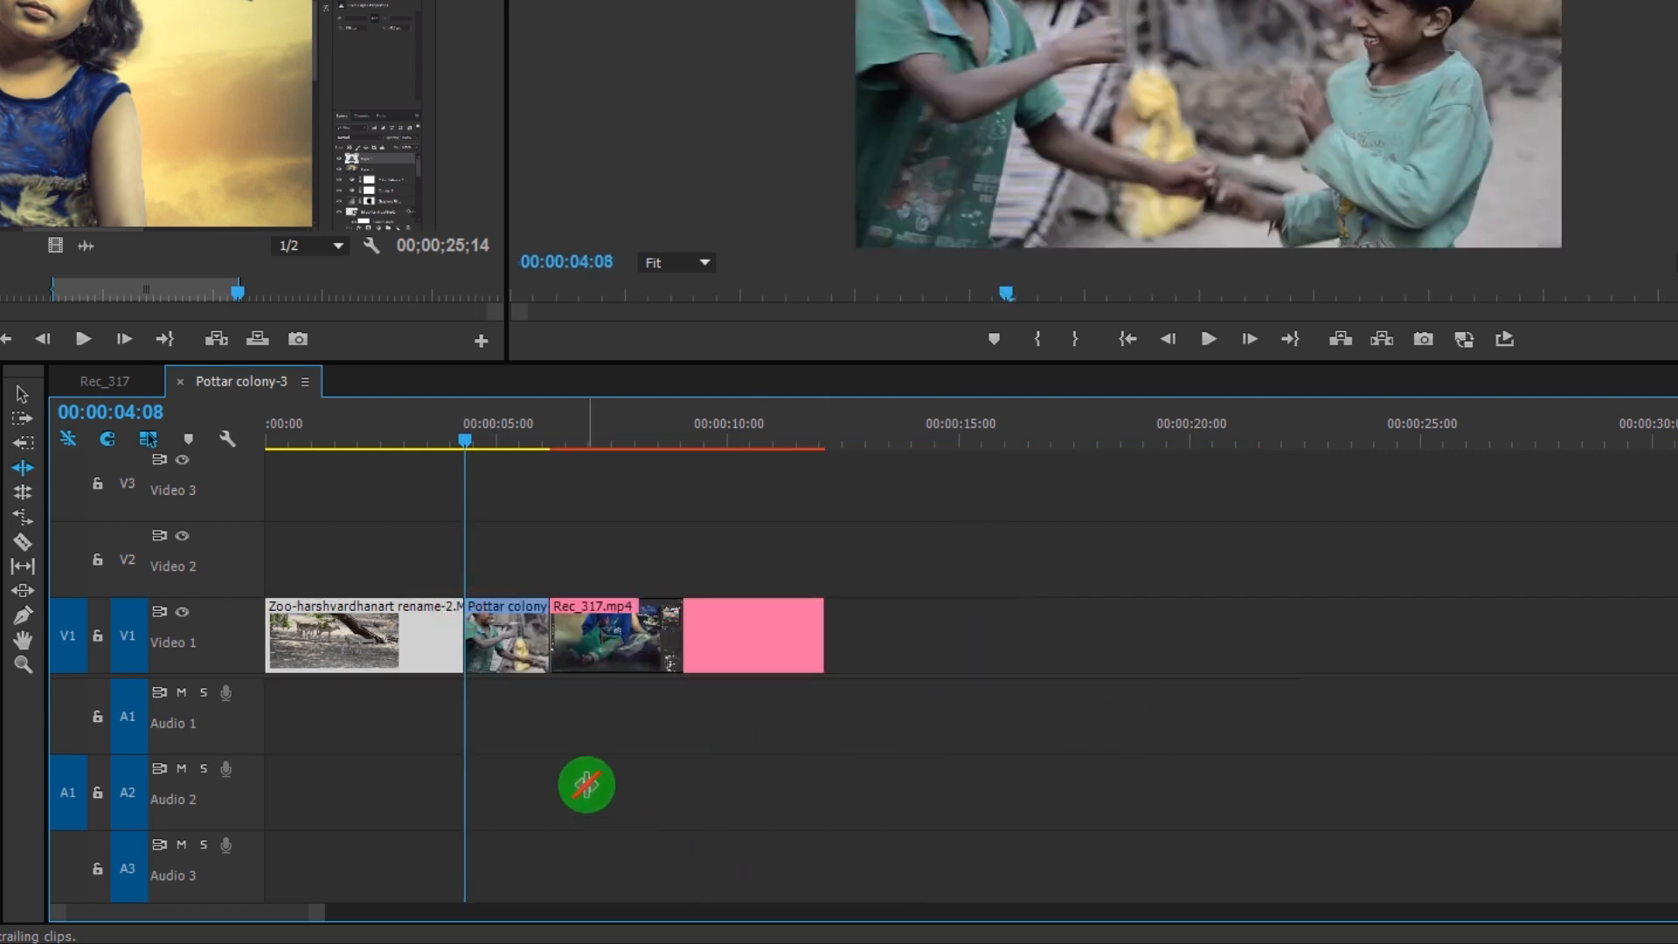
# Step: Select the Pottar colony clip and scrub through it to 00:00:06:01, near its end
pyautogui.moveTo(464, 442); pyautogui.dragTo(572, 475)
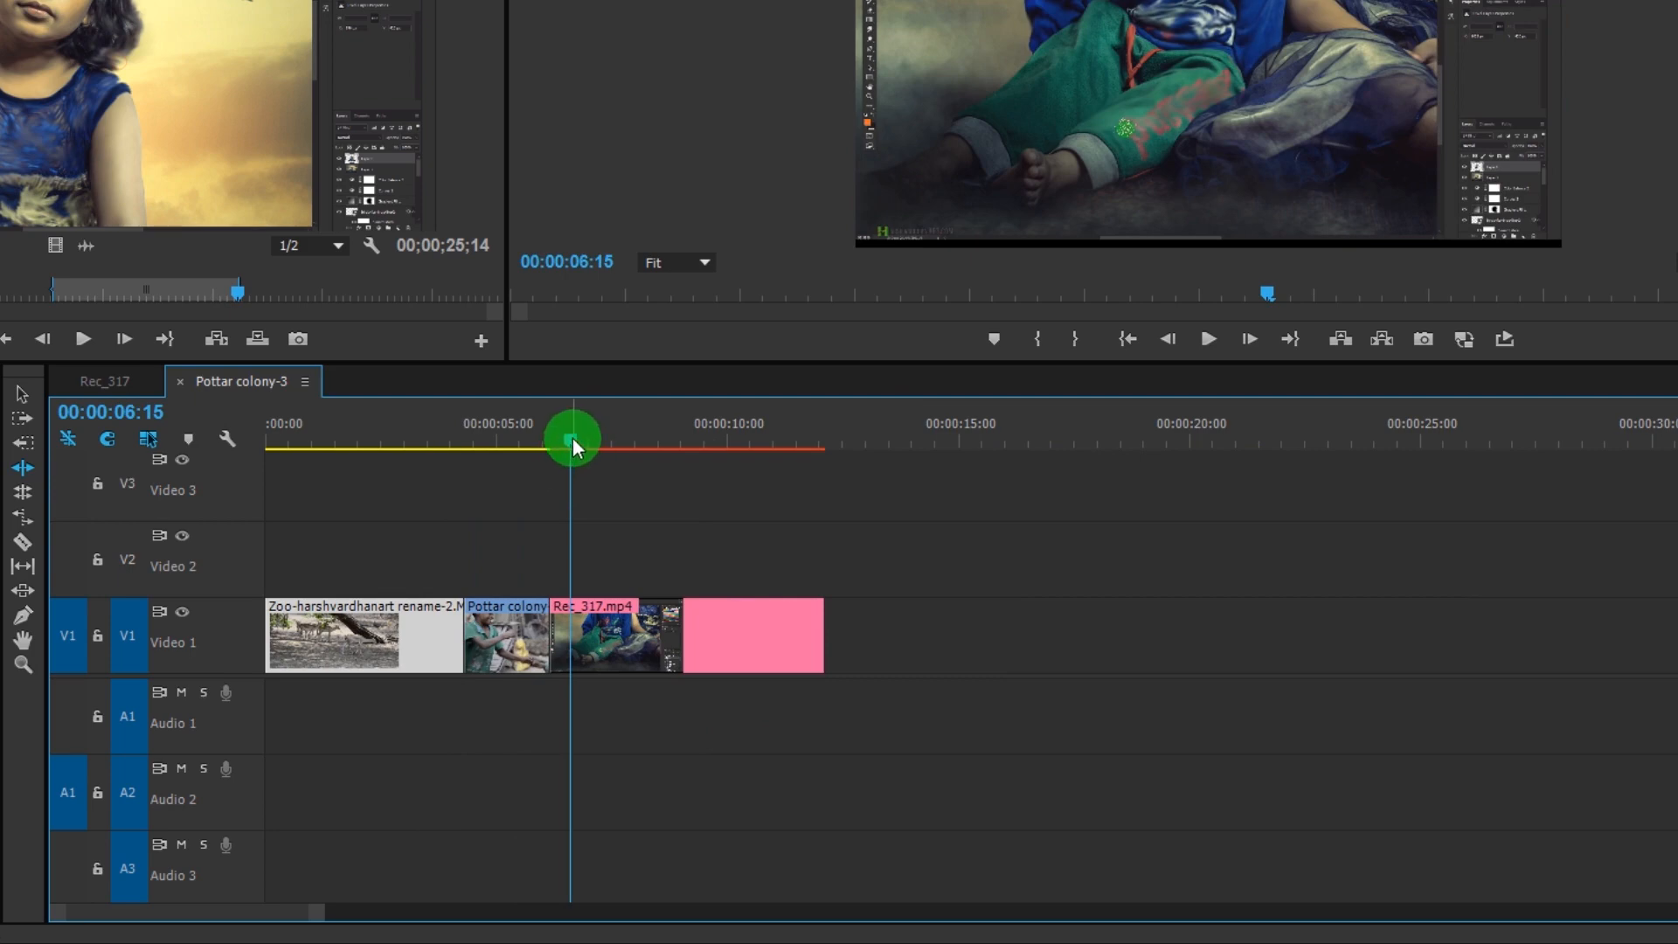
pyautogui.moveTo(574, 437); pyautogui.dragTo(513, 437)
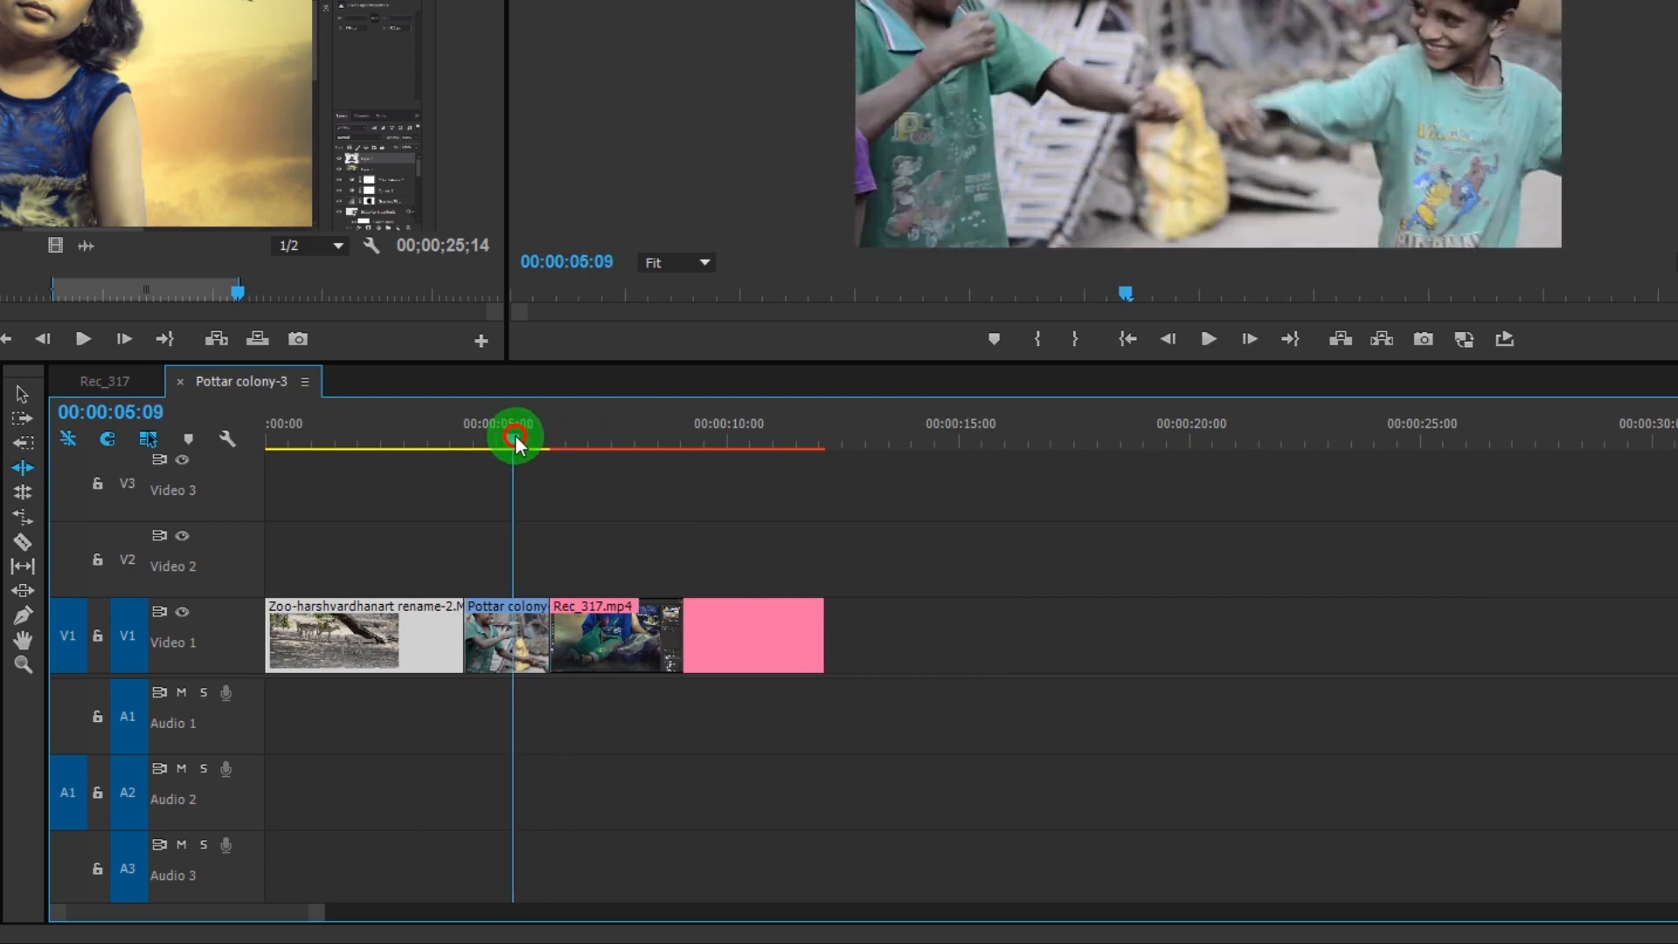
pyautogui.click(507, 655)
pyautogui.moveTo(507, 447)
pyautogui.mouseDown()
pyautogui.moveTo(461, 448)
pyautogui.moveTo(522, 461)
pyautogui.mouseUp()
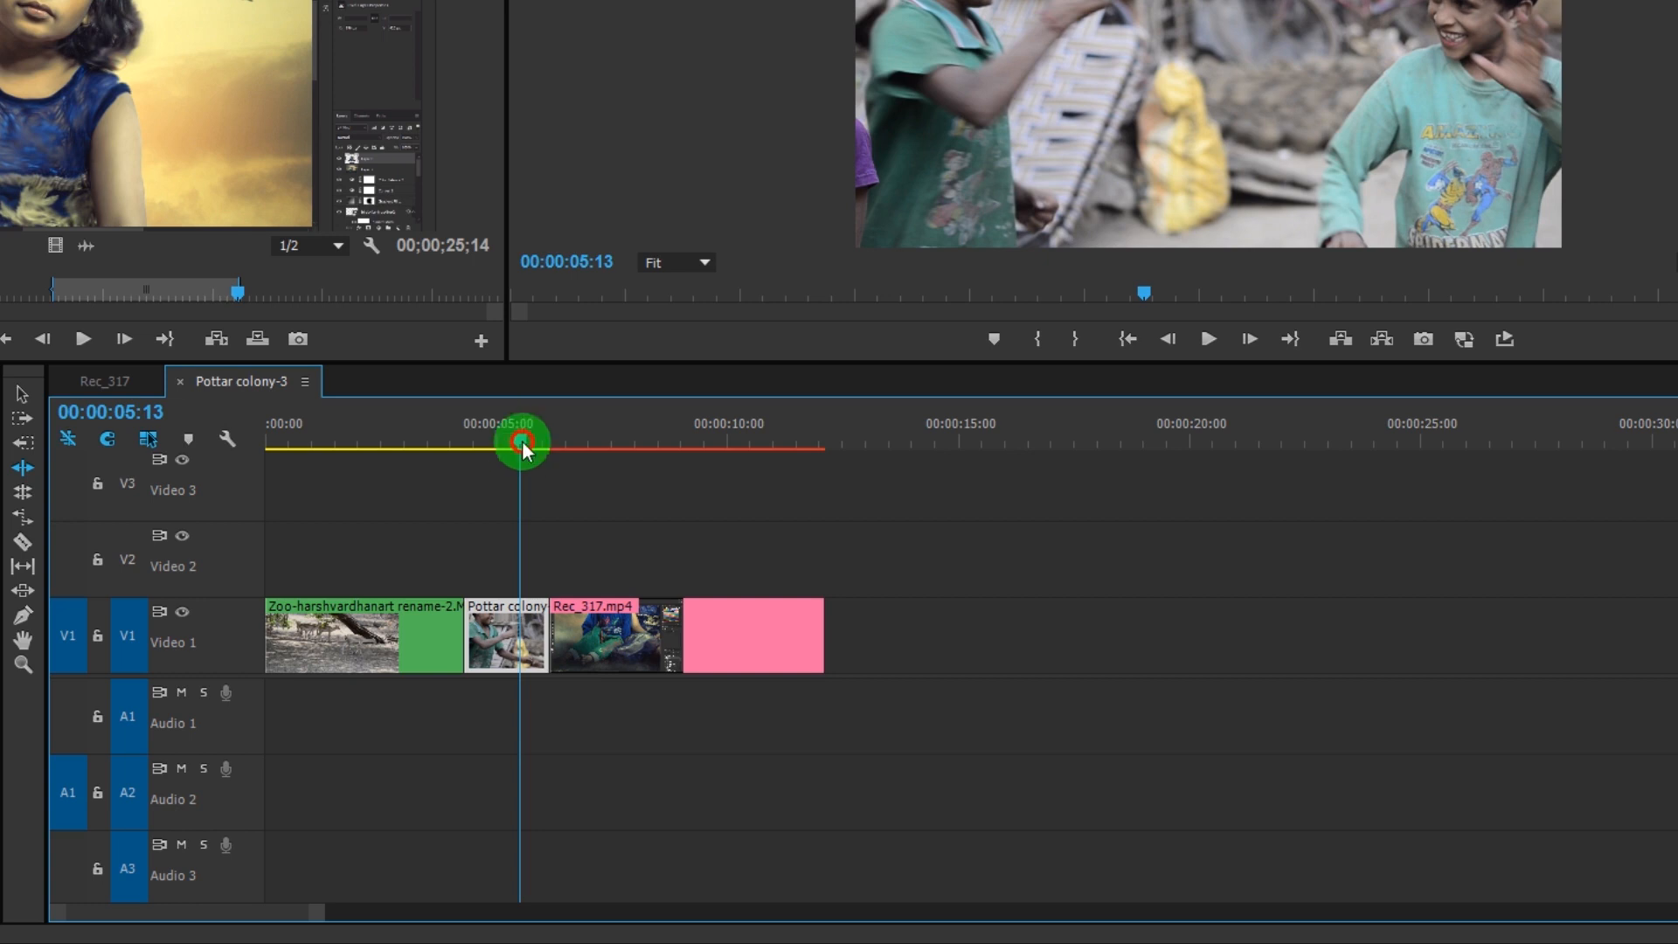
pyautogui.moveTo(522, 441); pyautogui.dragTo(547, 441)
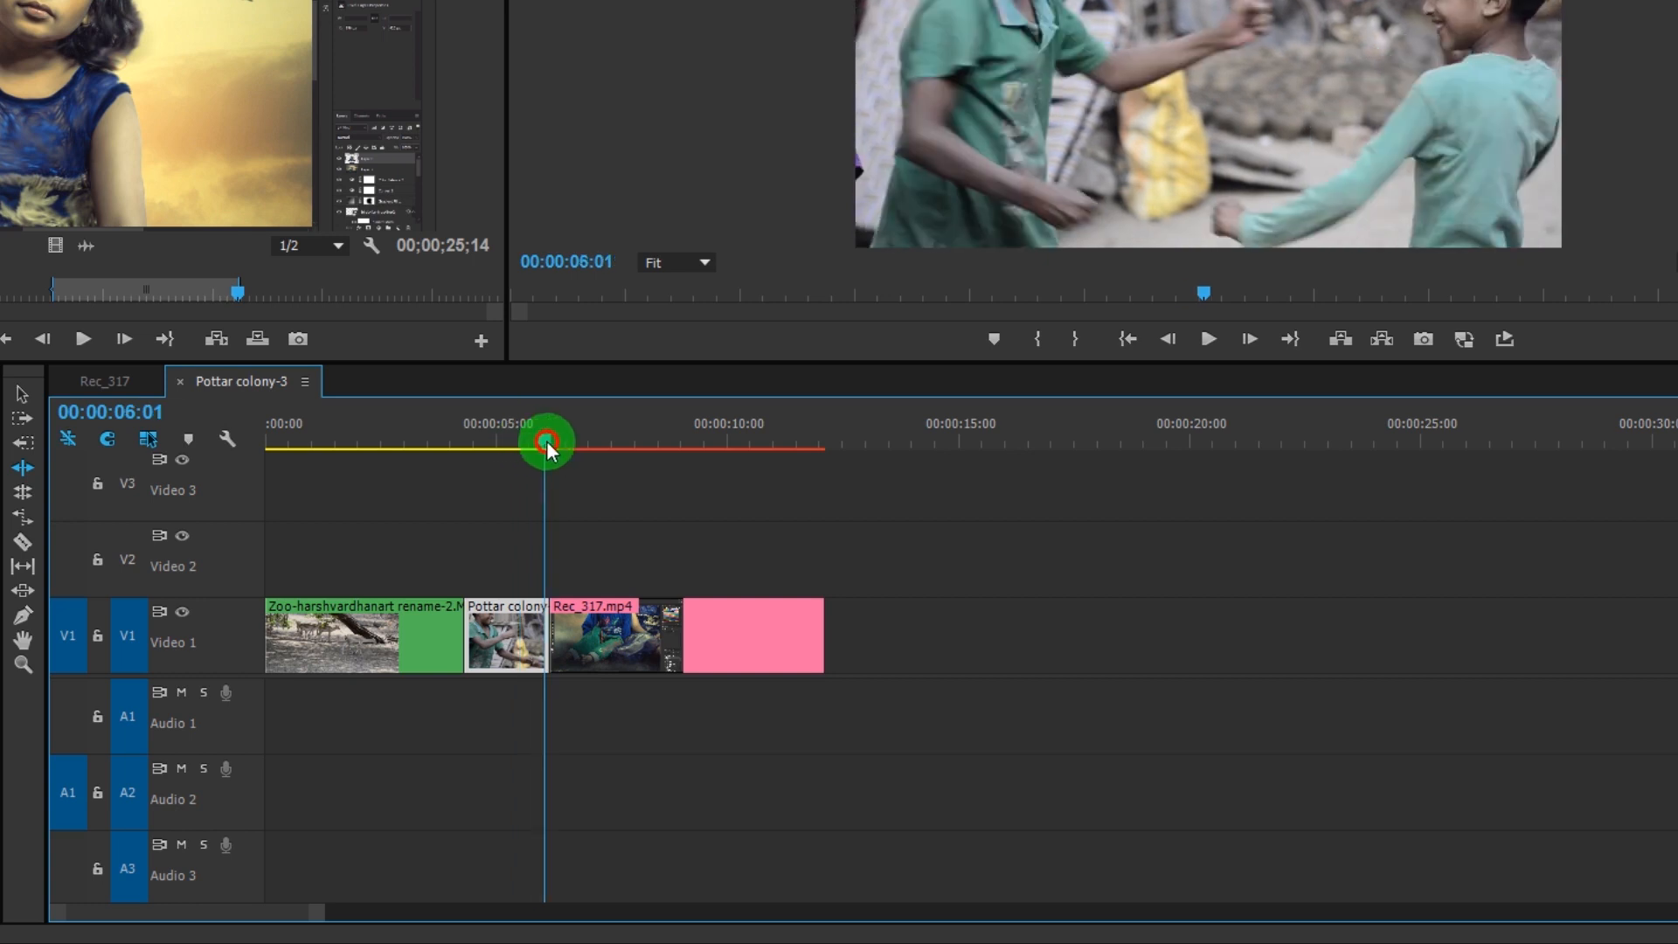